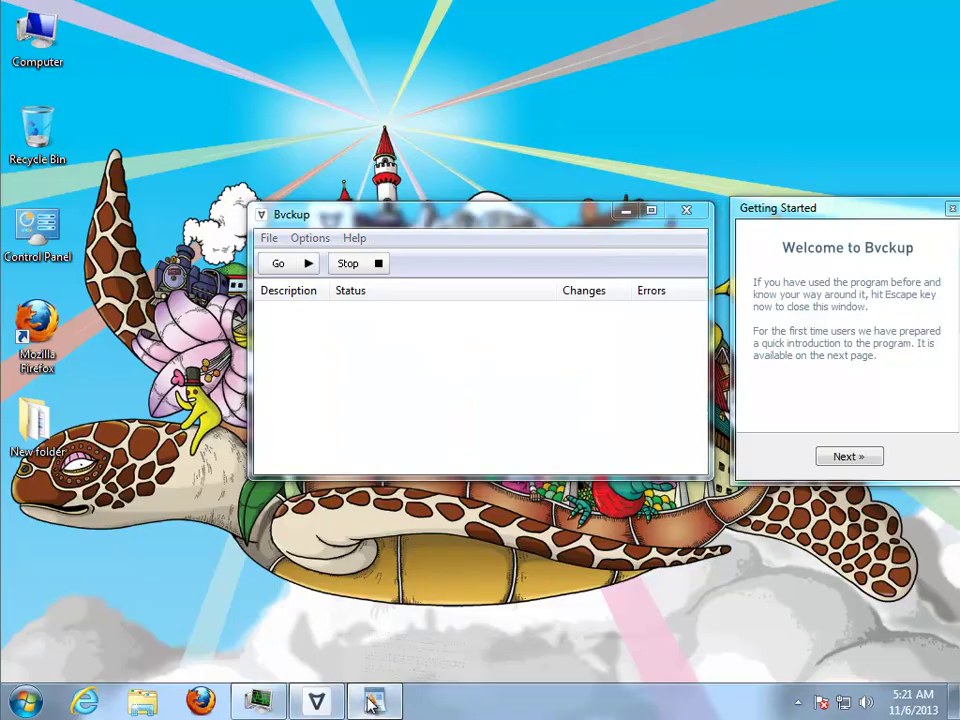
Step: Read through the six numbered uninstall instructions in the "How to Uninstall..." WordPad document and close it
drag(604, 272, 170, 212)
drag(228, 320, 176, 322)
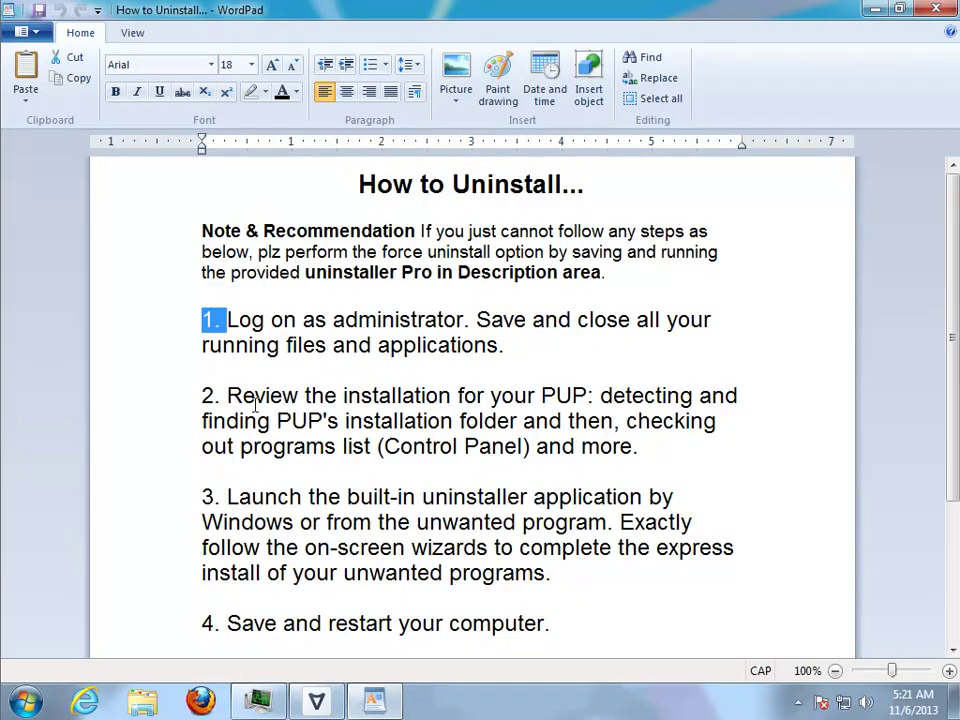
drag(234, 397, 152, 396)
drag(227, 496, 193, 499)
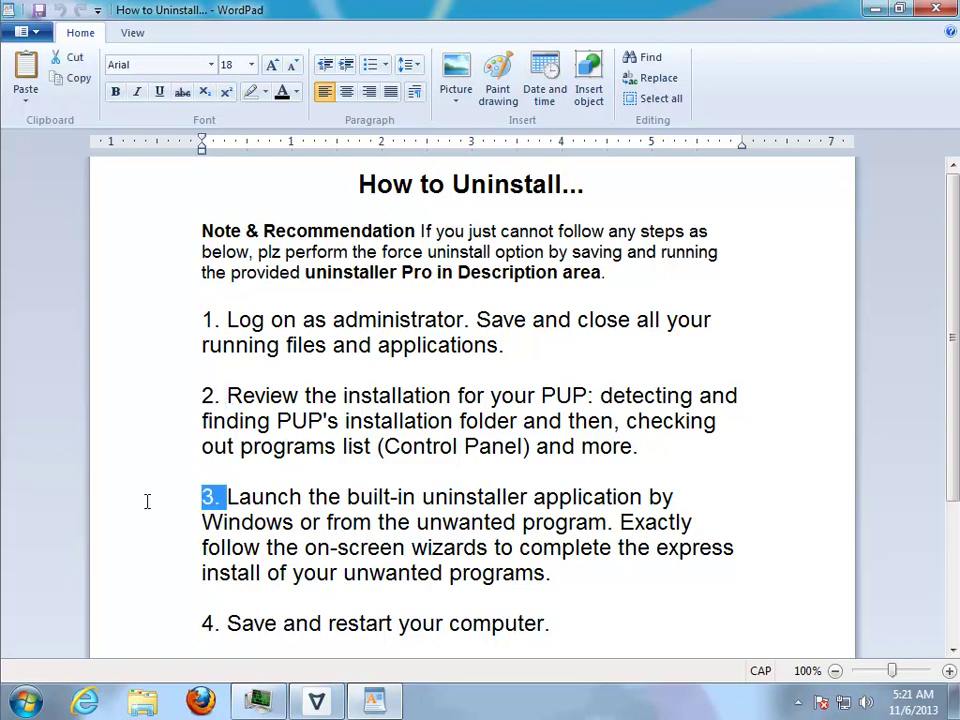
scroll(171, 493, down, 3)
drag(548, 481, 126, 481)
scroll(180, 530, down, 1)
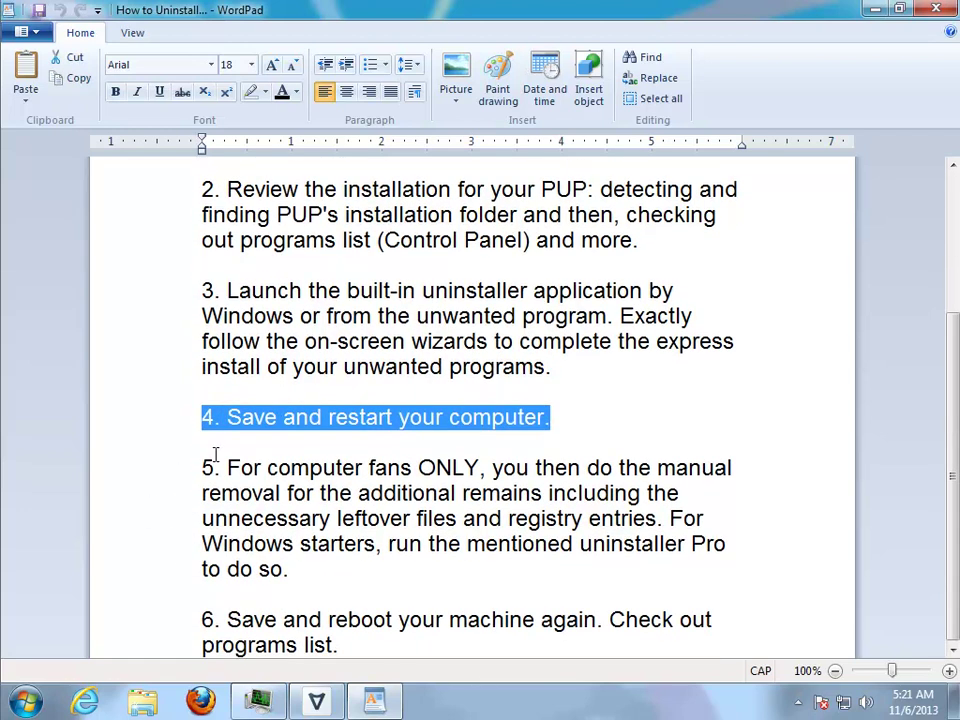
drag(225, 467, 192, 469)
drag(230, 617, 198, 620)
scroll(422, 525, up, 3)
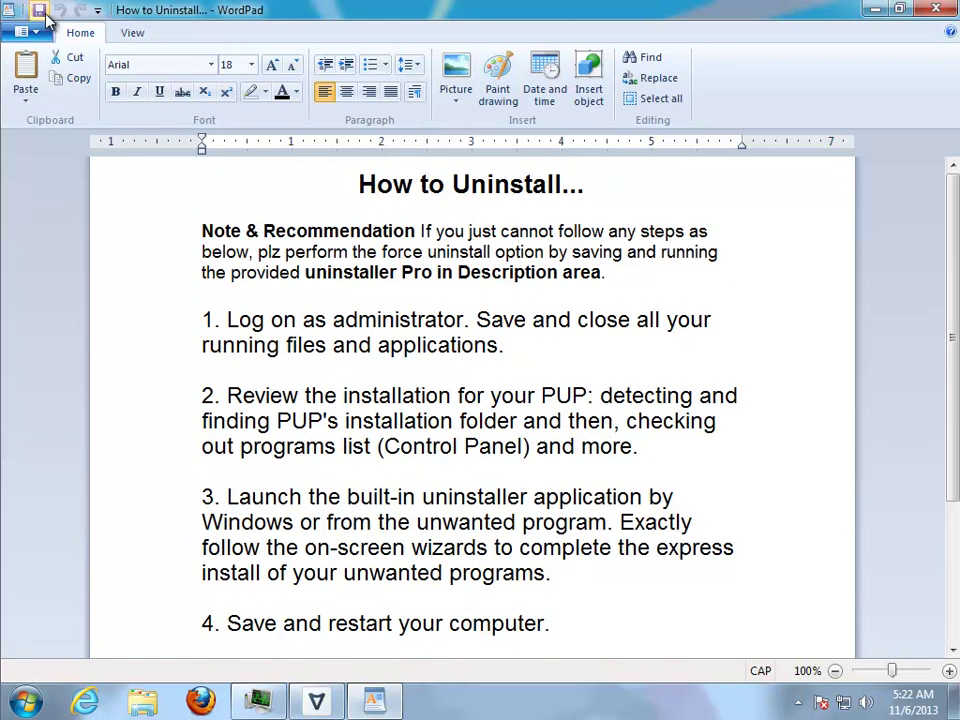
click(935, 9)
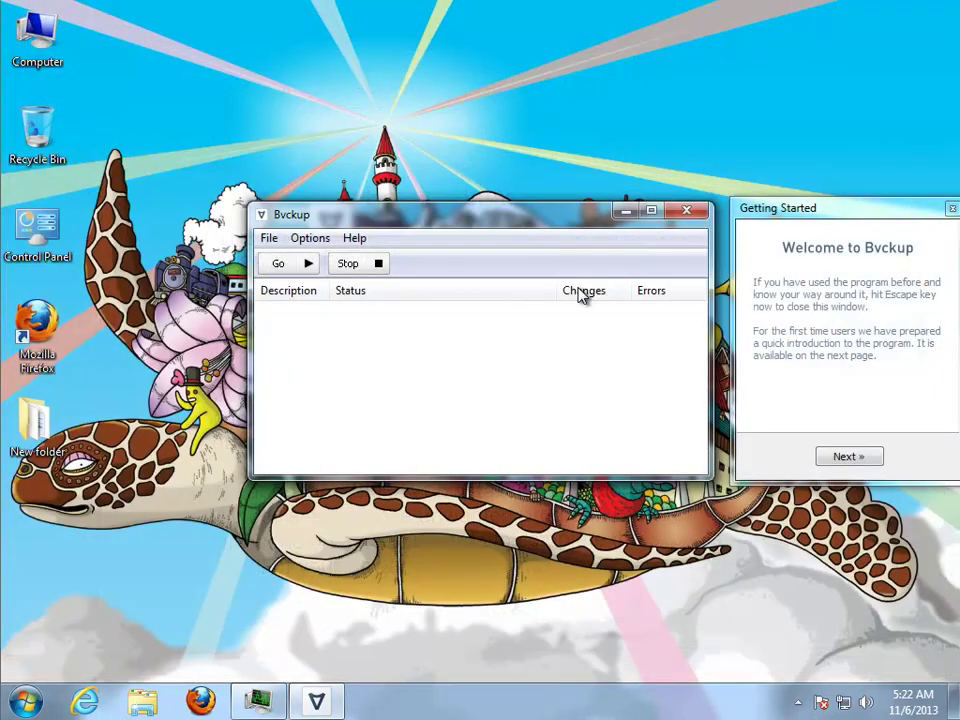
Step: Close the Getting Started window and exit Bvckup, confirming the exit
click(951, 208)
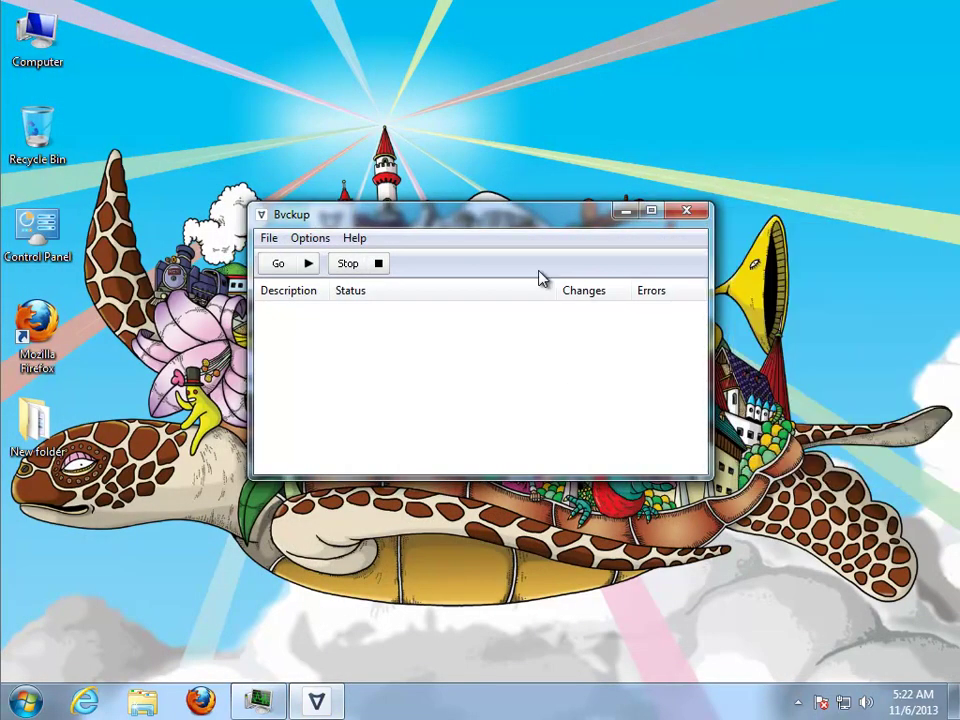
click(269, 240)
click(323, 294)
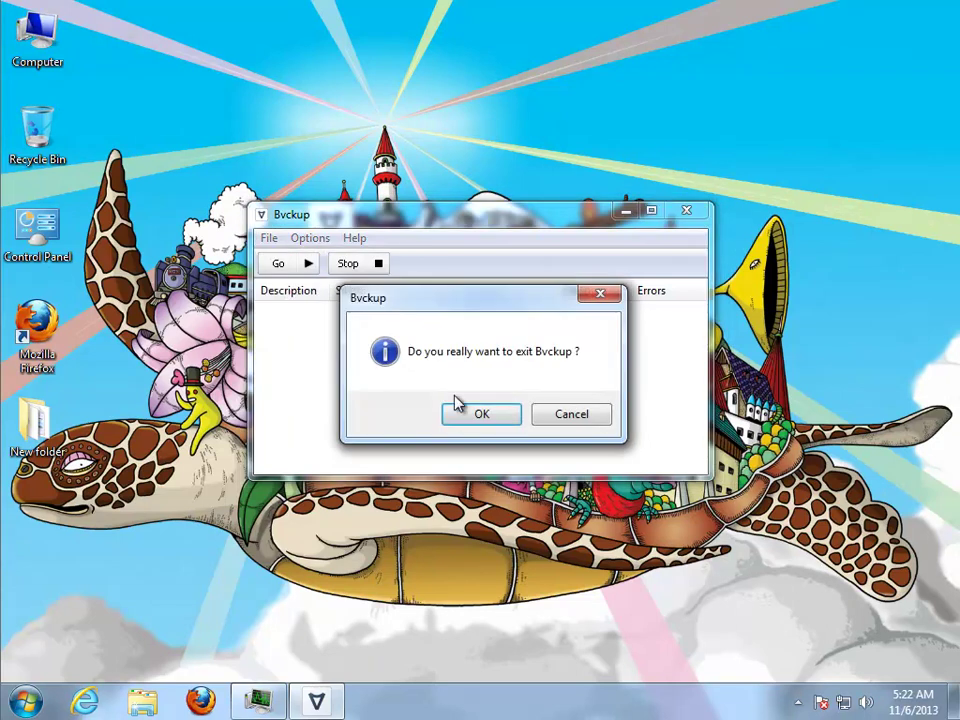
drag(513, 306, 432, 328)
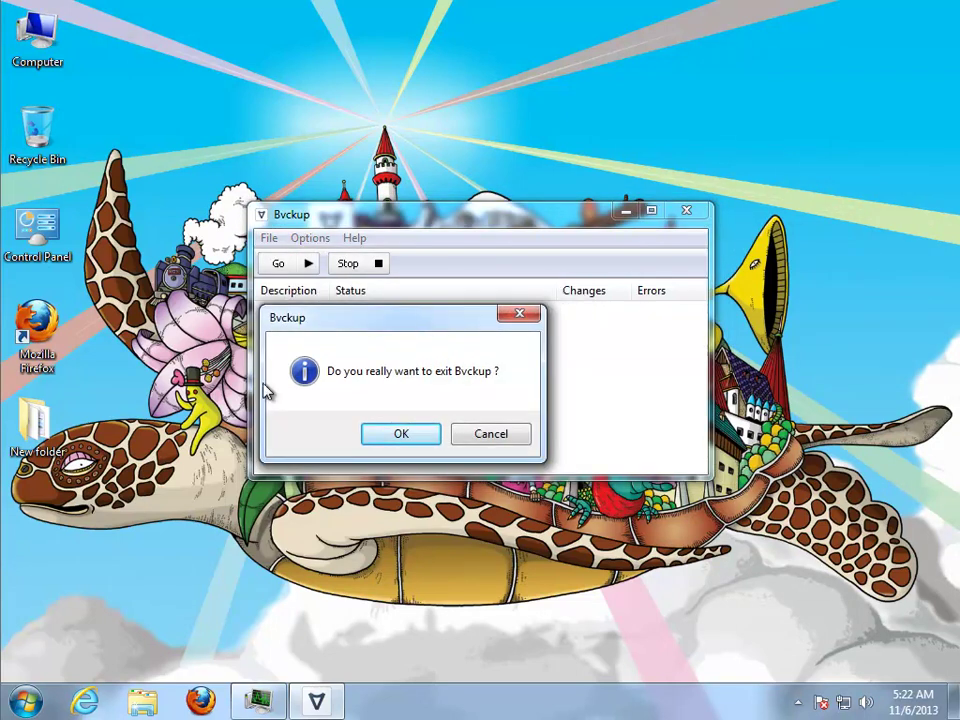
click(402, 436)
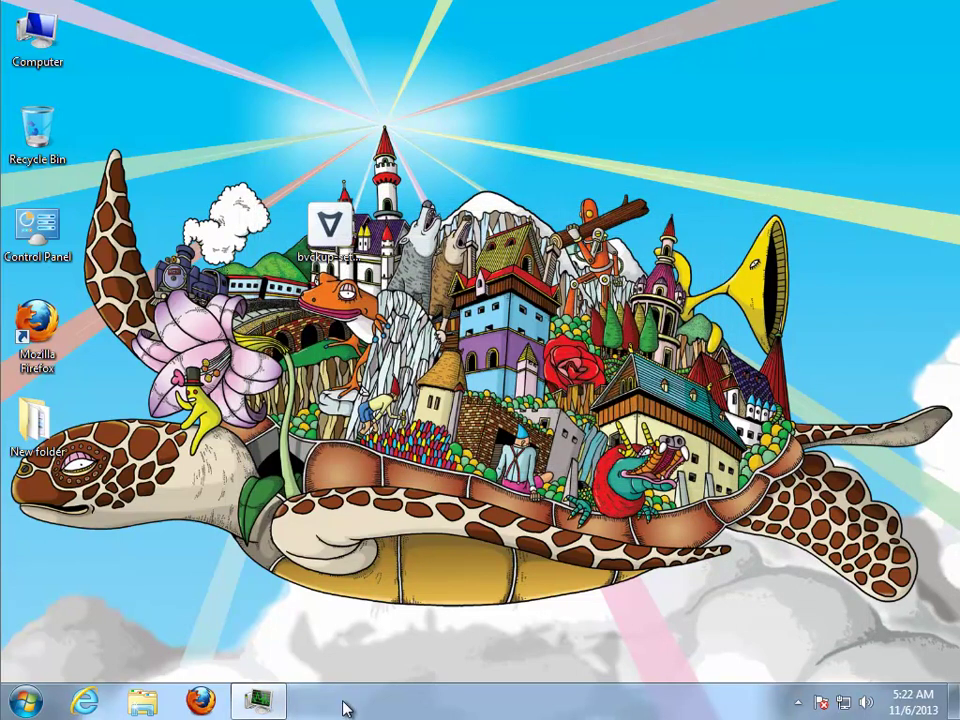
Step: Check Task Manager's running processes for Bvckup with the Description column widened, and minimize the window
click(258, 700)
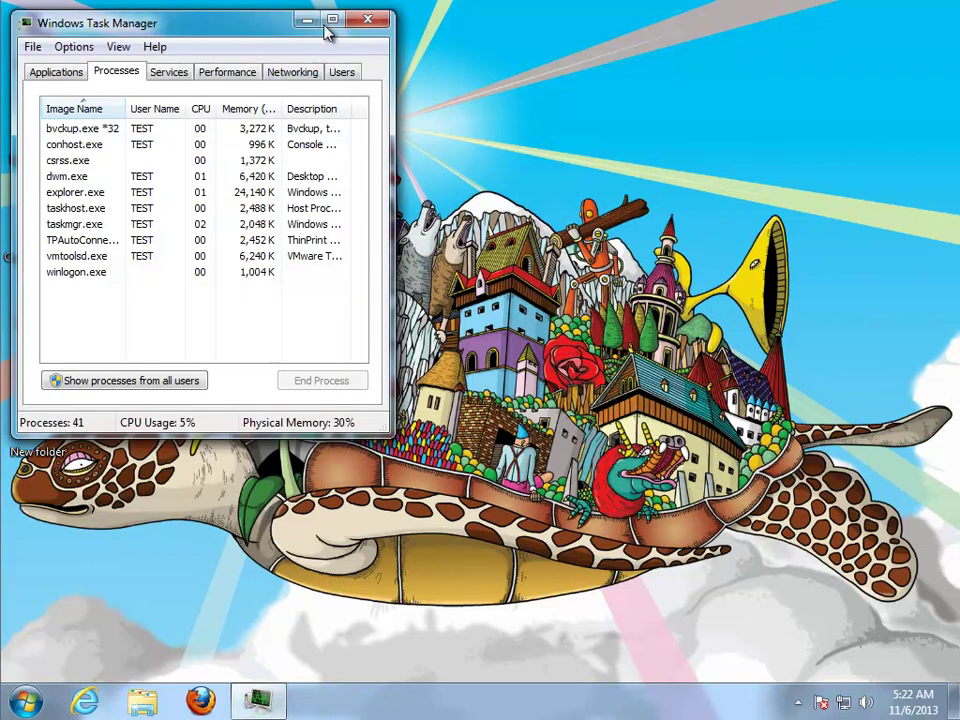
click(324, 27)
drag(331, 86, 517, 91)
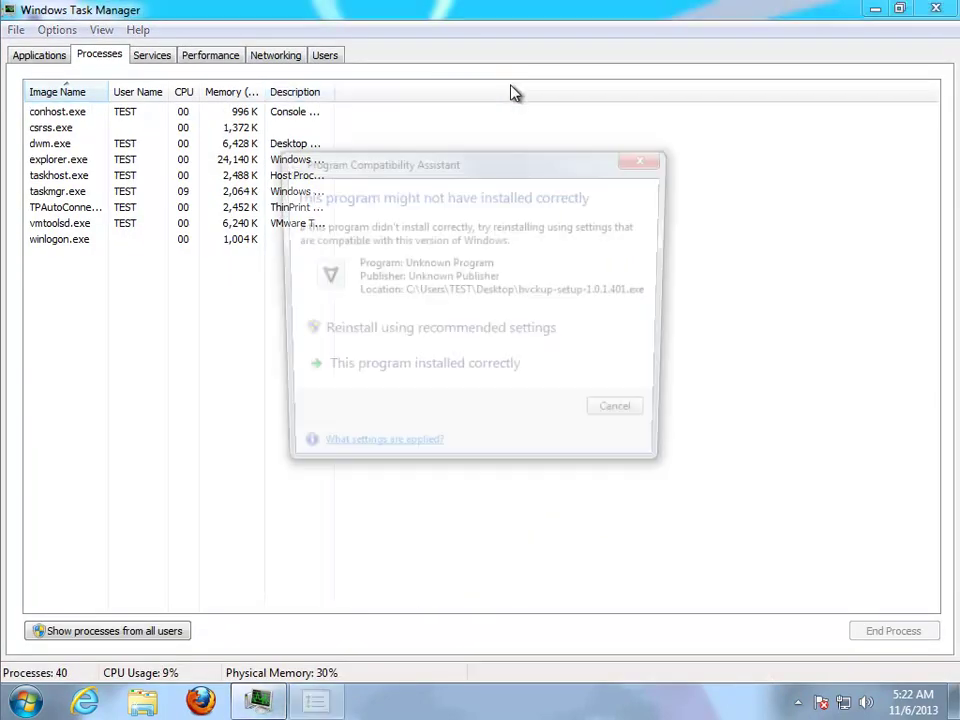
click(90, 112)
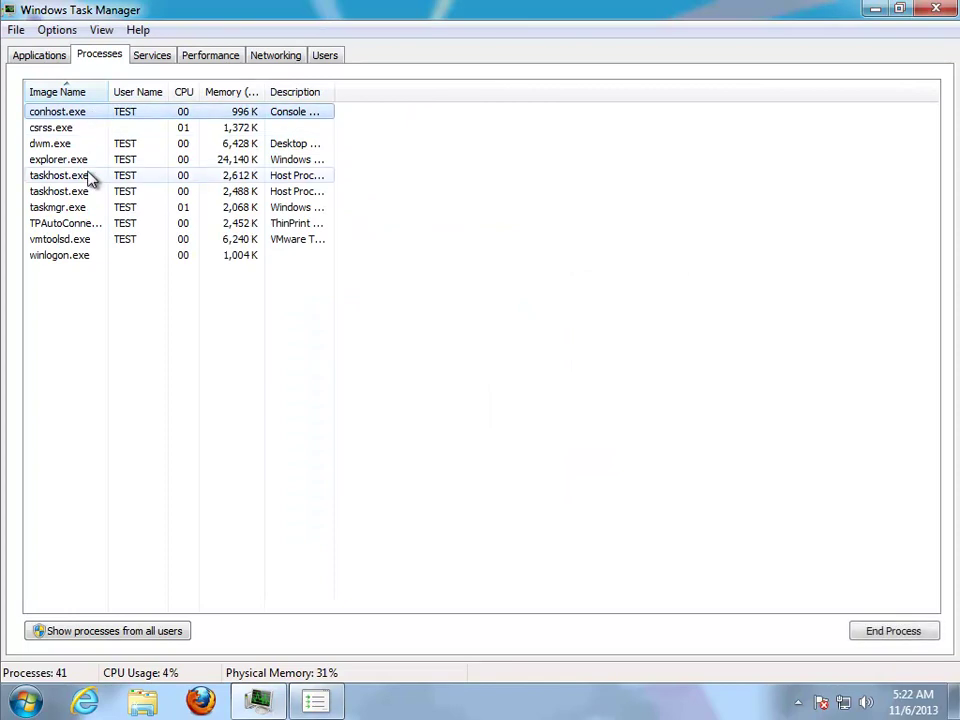
drag(336, 86, 499, 86)
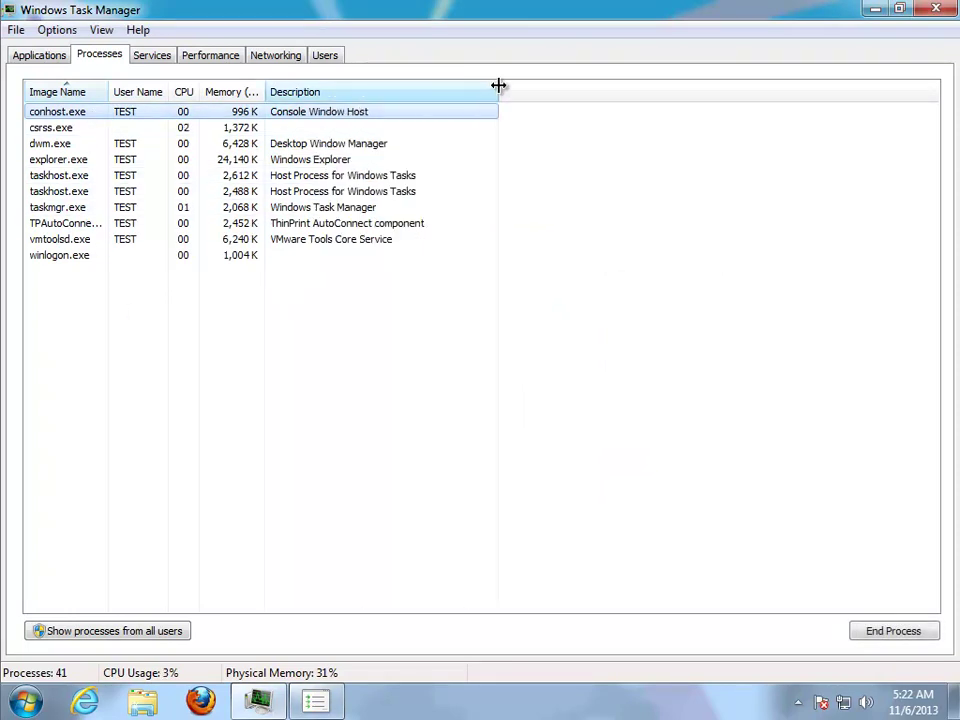
click(876, 9)
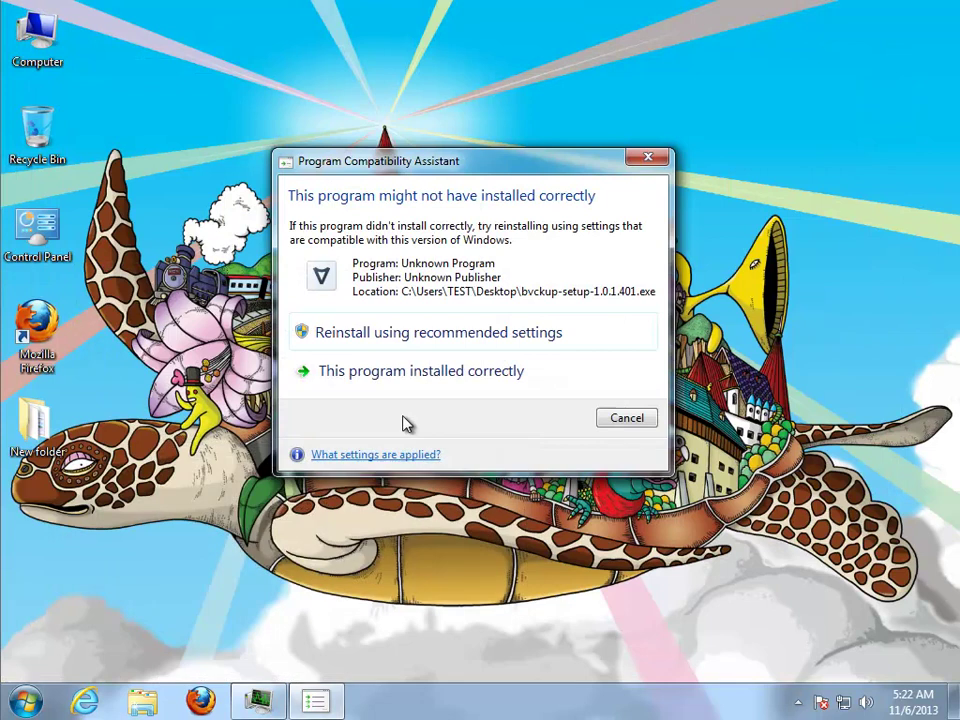
Step: Cancel the Program Compatibility Assistant prompt about the bvckup-setup-1.0.1.401.exe installer
click(623, 420)
right_click(271, 420)
click(305, 470)
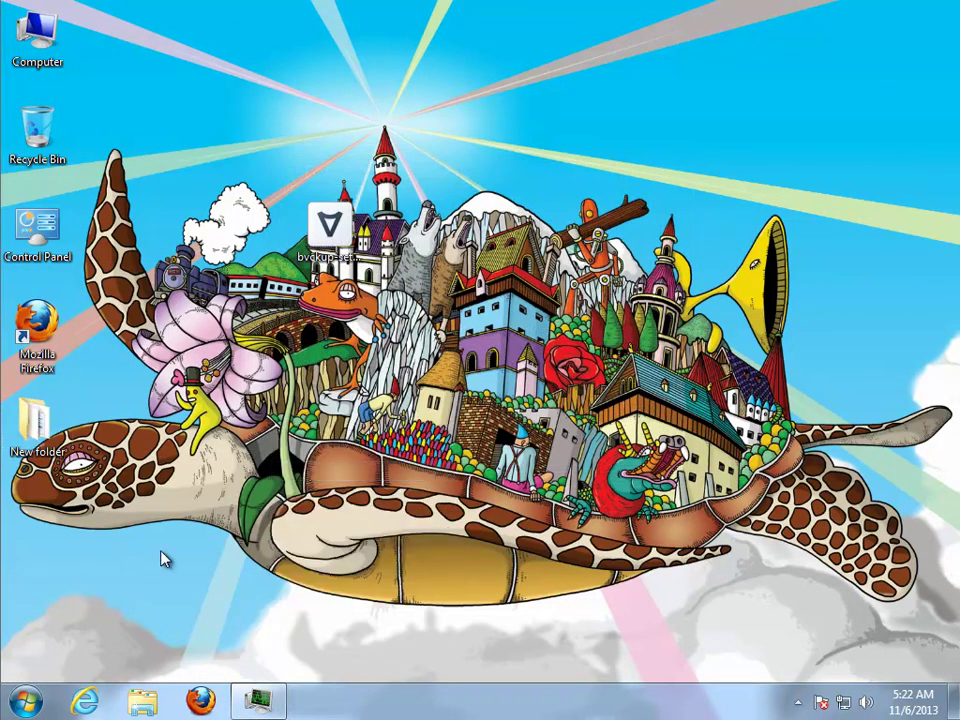
Step: Find Bvckup's installation folder from its shortcut properties and open that file location
click(25, 700)
right_click(110, 591)
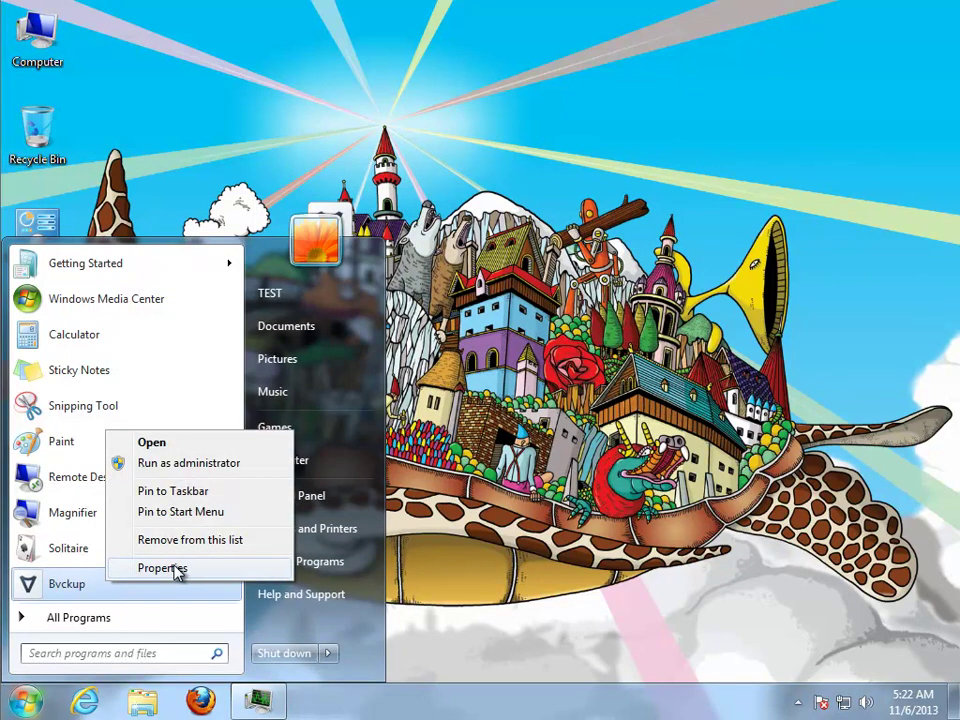
click(172, 568)
click(369, 368)
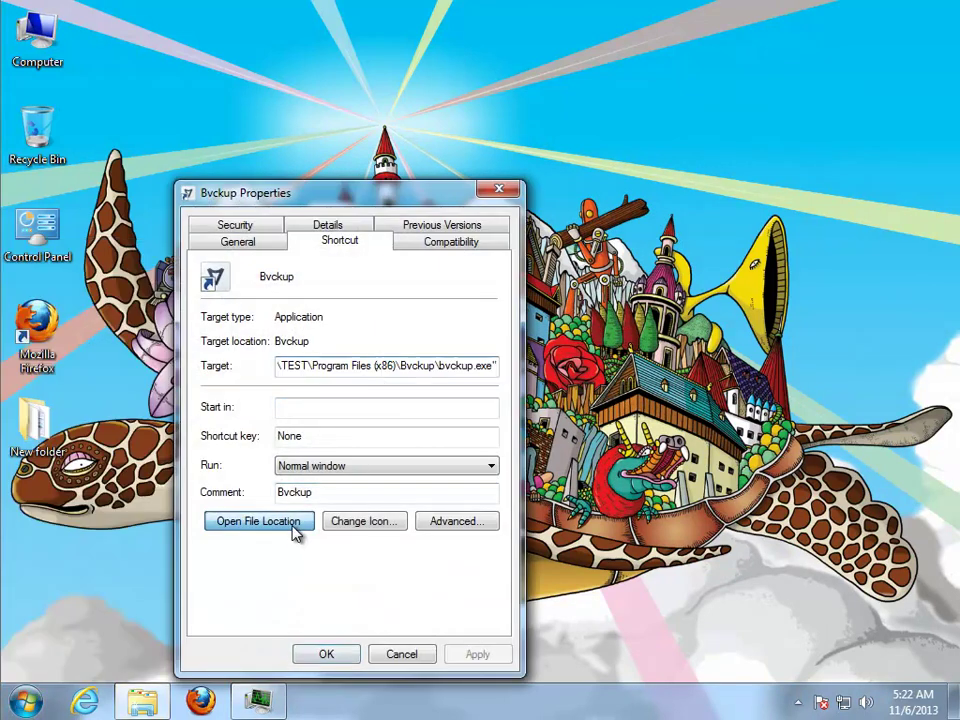
click(258, 521)
click(418, 658)
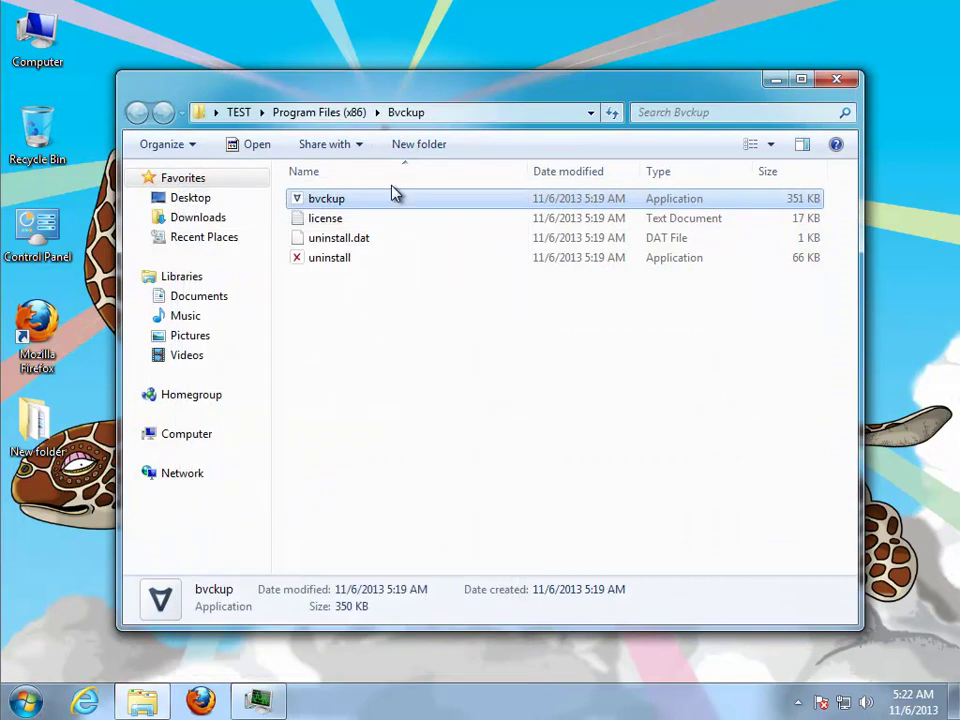
Step: Go up to the parent Program Files (x86) folder, inspect the Bvckup folder's properties, and minimize the window
click(330, 114)
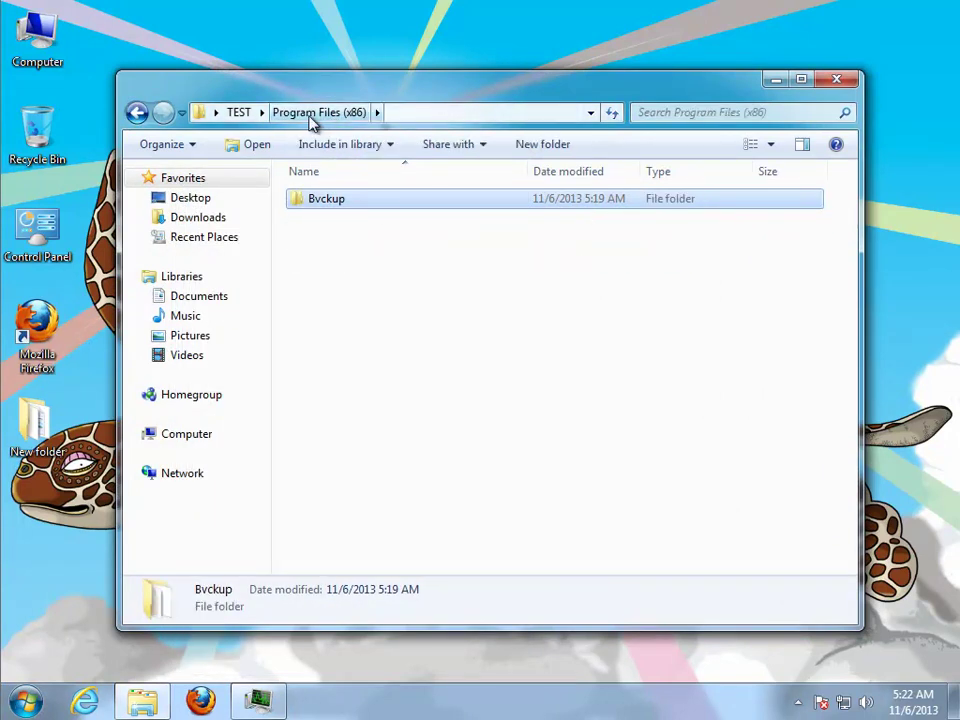
right_click(321, 199)
click(372, 470)
right_click(435, 285)
click(488, 342)
click(549, 626)
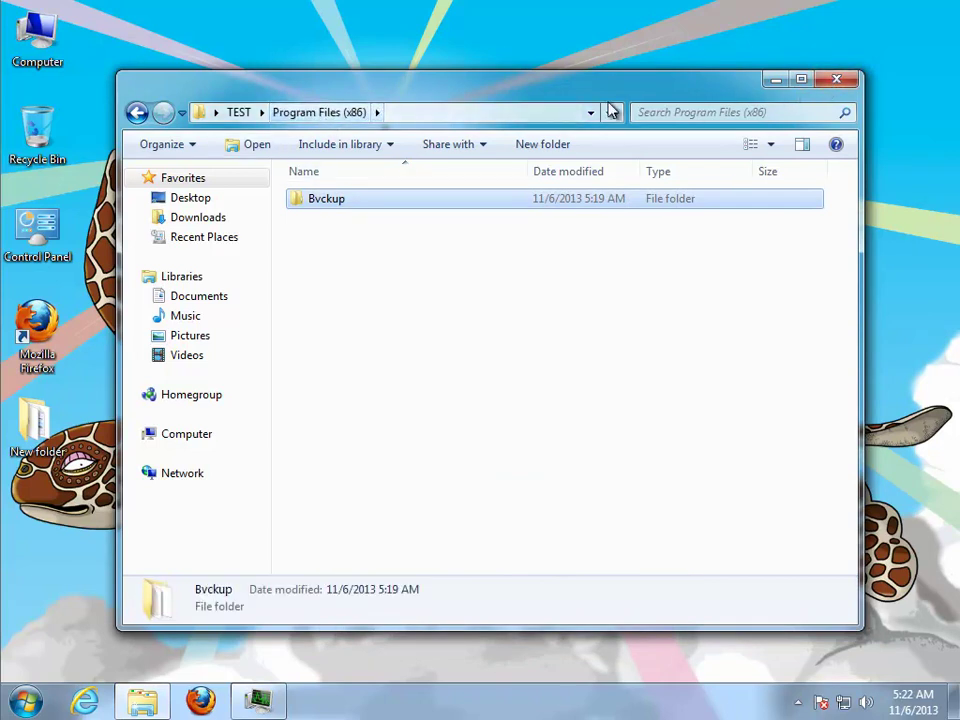
click(775, 80)
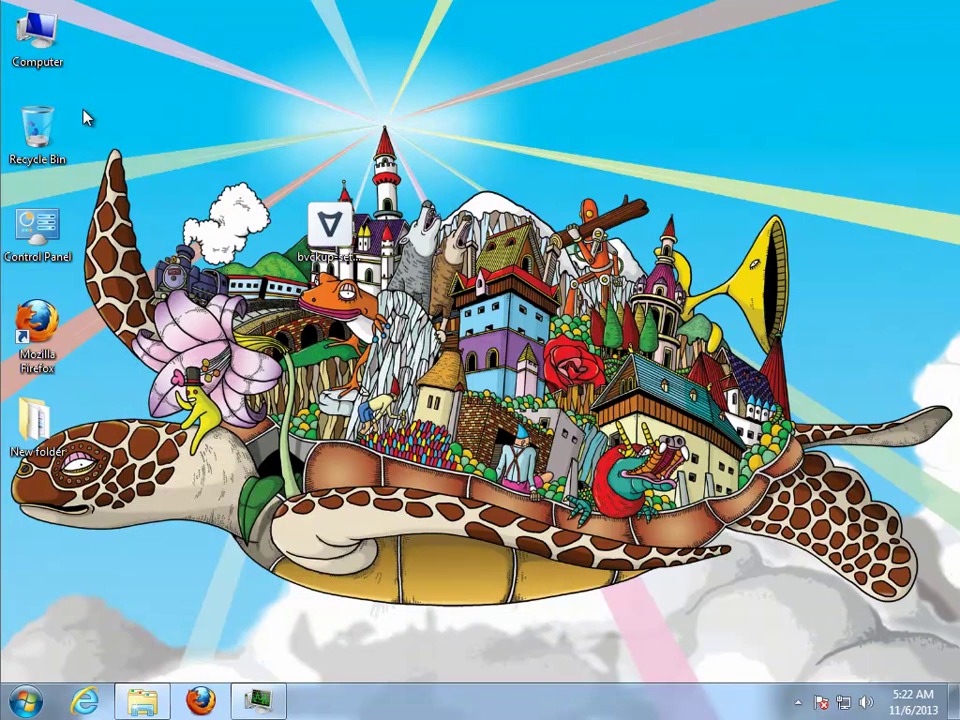
Step: Check the Program Files (x86) and Program Files folders on Local Disk (C:) for recent Bvckup folders, sorting by date modified
double_click(48, 66)
double_click(422, 253)
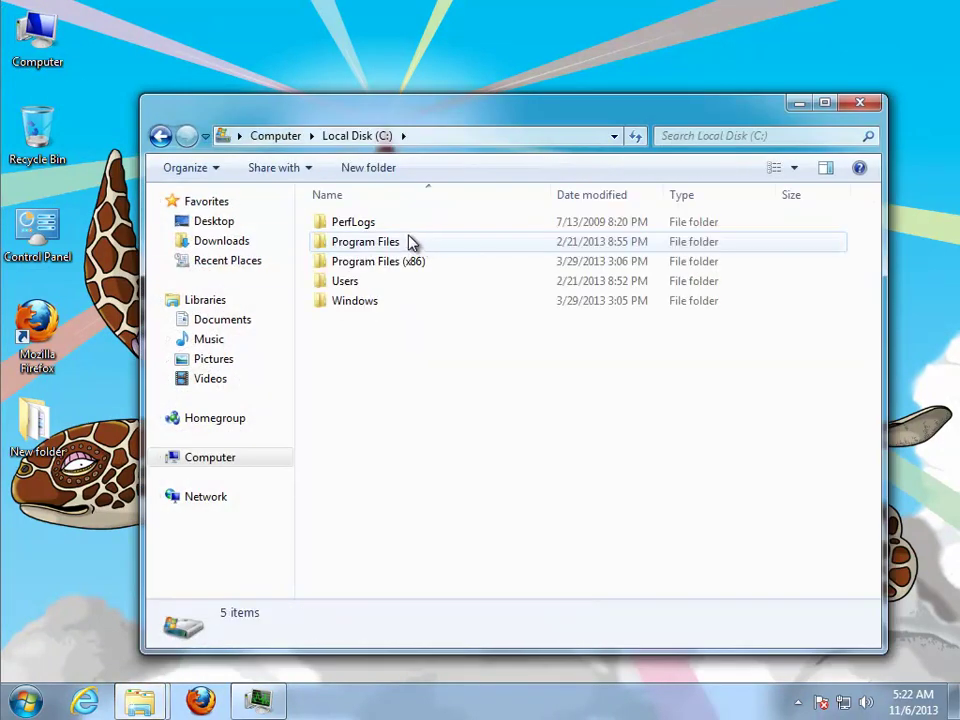
click(590, 195)
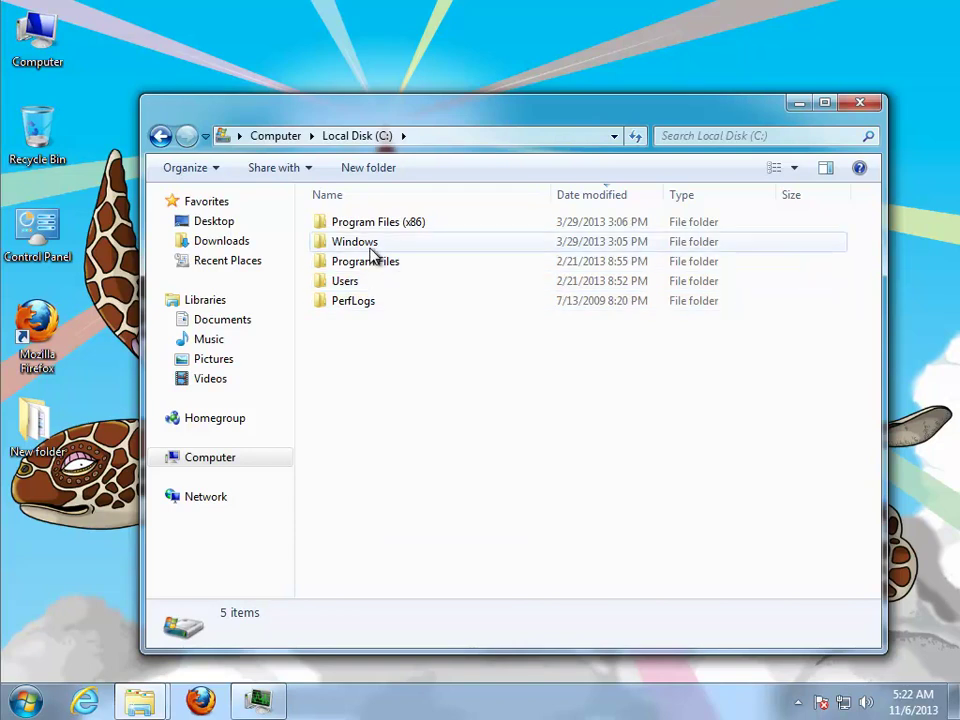
click(365, 224)
double_click(364, 224)
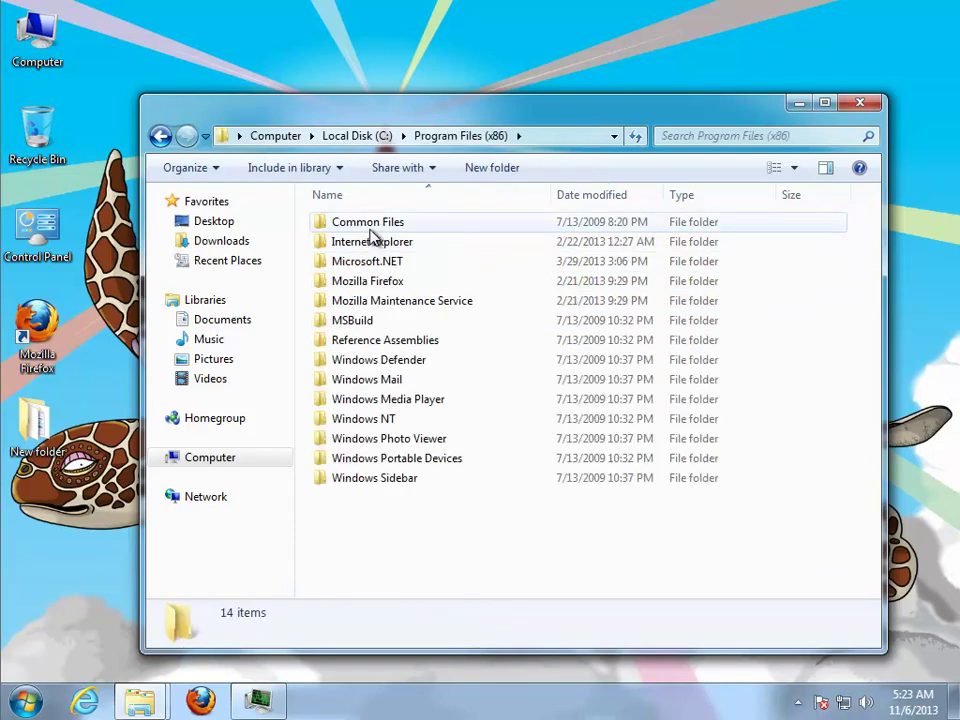
click(611, 197)
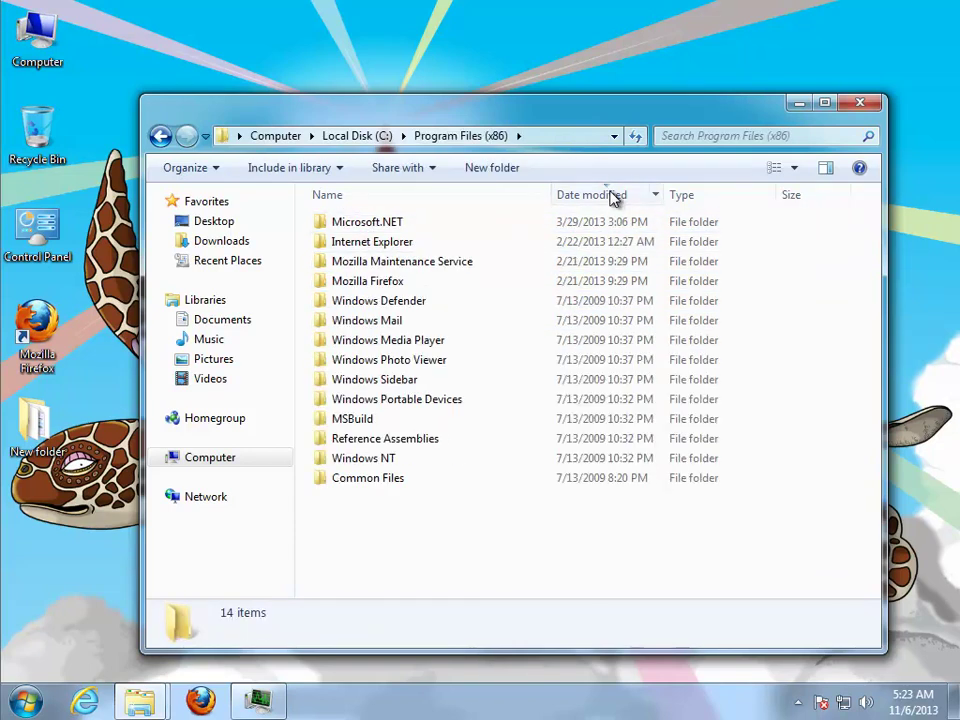
click(160, 137)
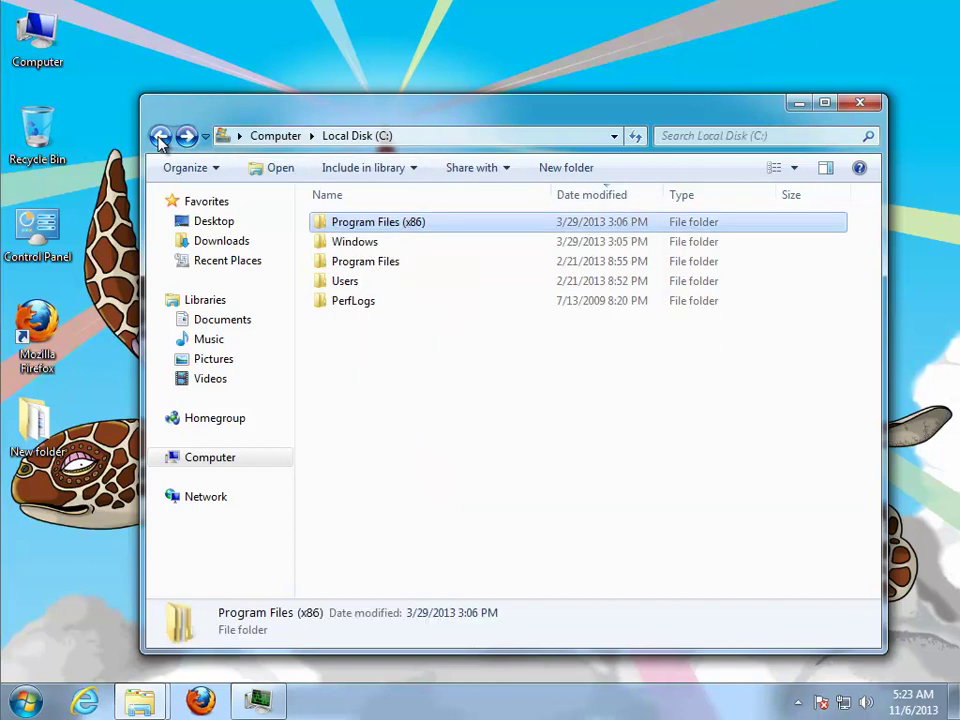
double_click(362, 262)
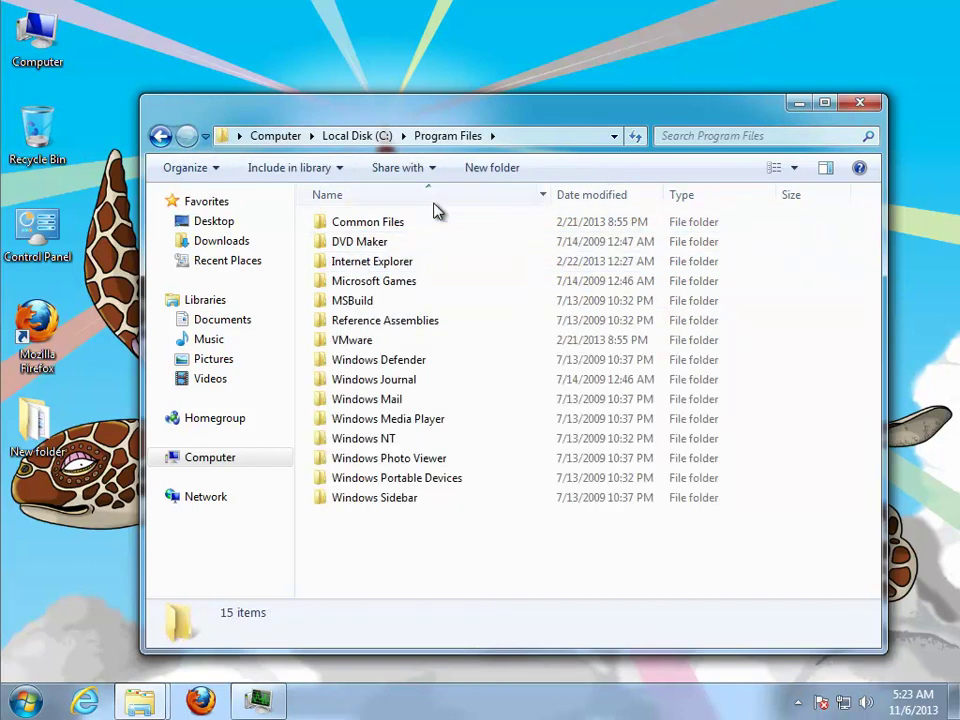
click(586, 194)
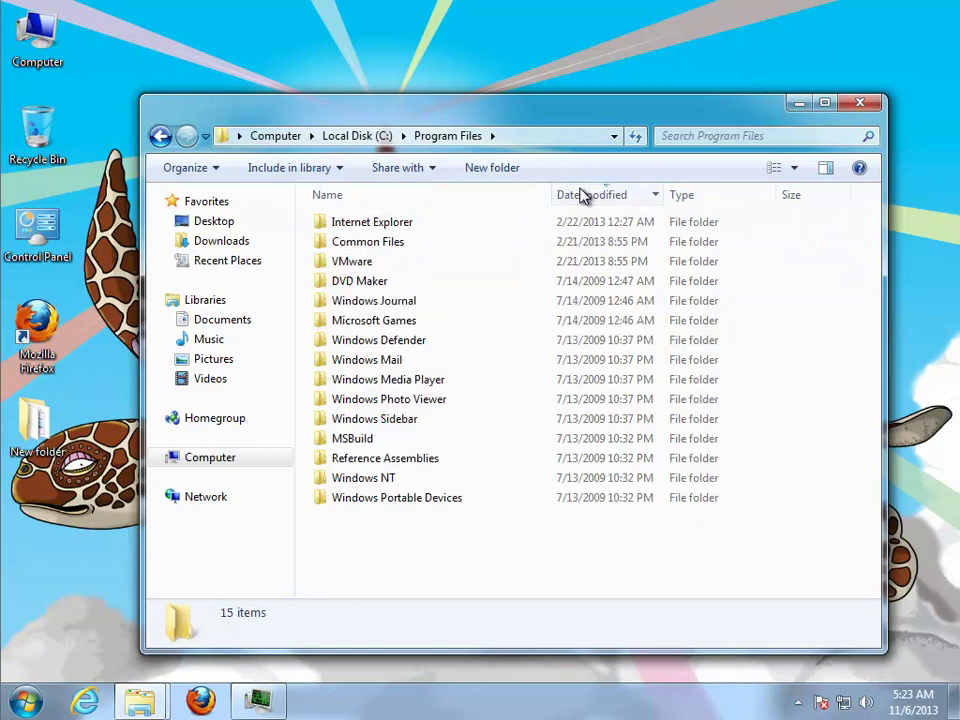
click(862, 104)
Step: Look inside the Bvckup folder in the list of all installed program shortcuts
key(super)
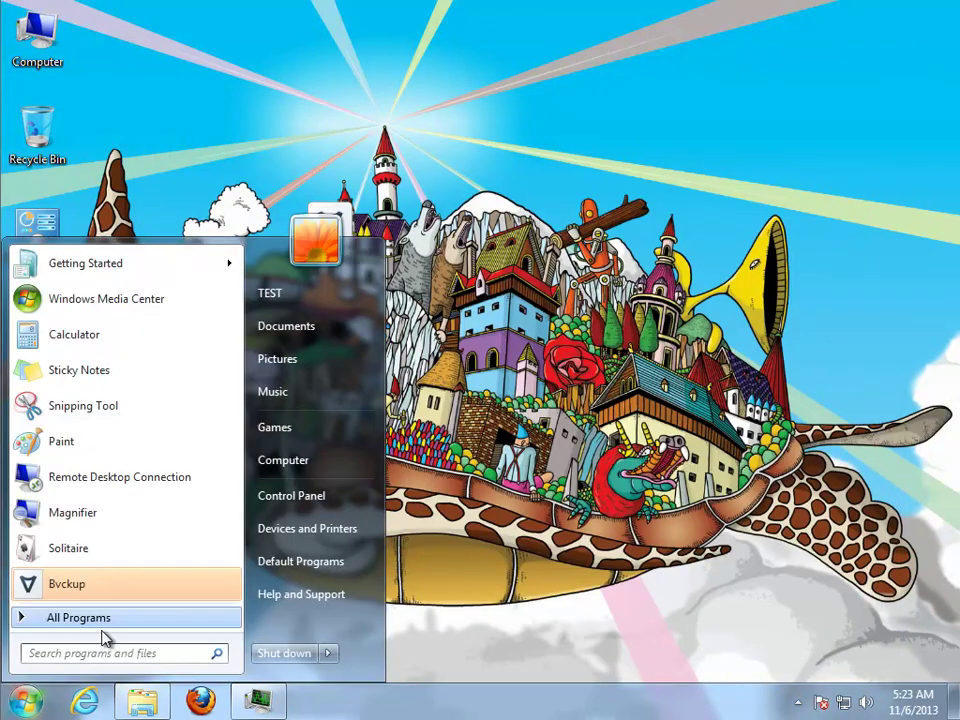
click(112, 619)
click(116, 470)
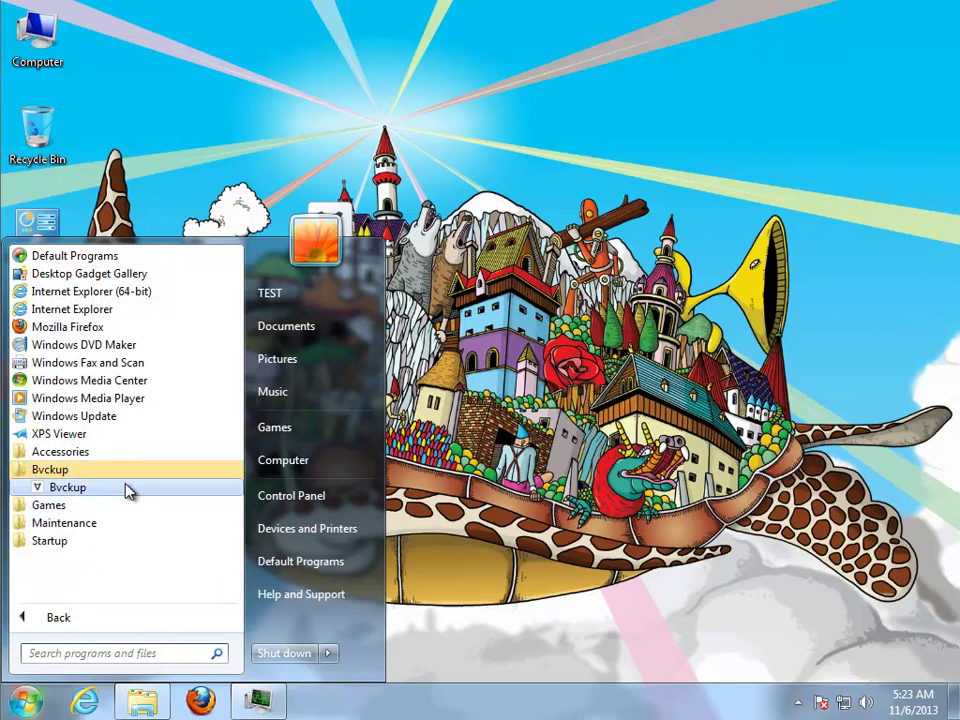
Step: Open Programs and Features from Control Panel and sort the installed programs by installation date
click(313, 500)
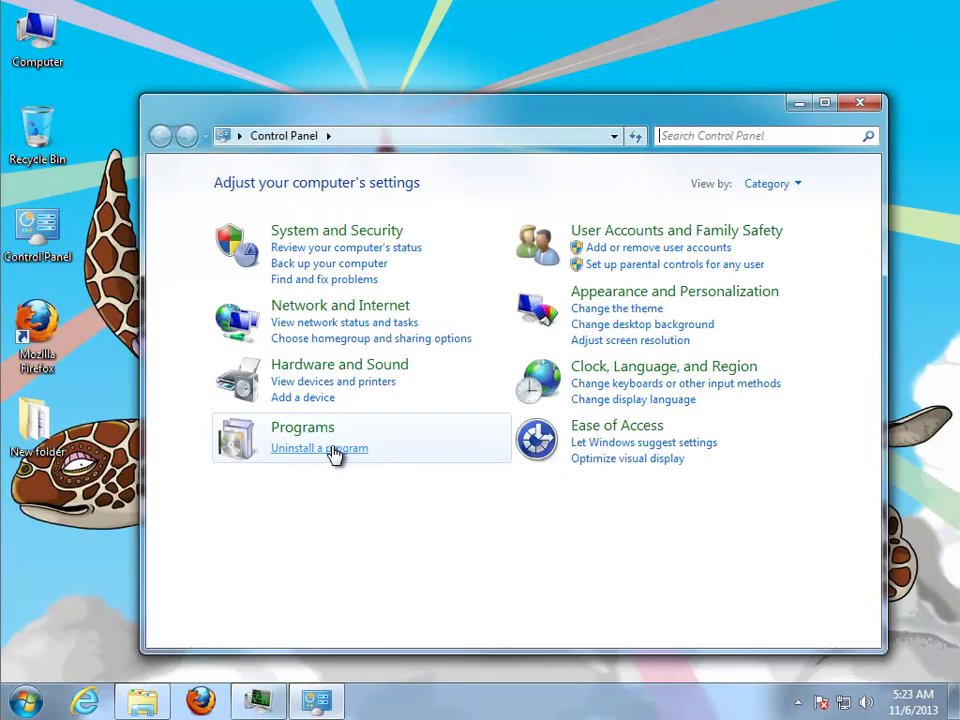
click(335, 450)
click(658, 278)
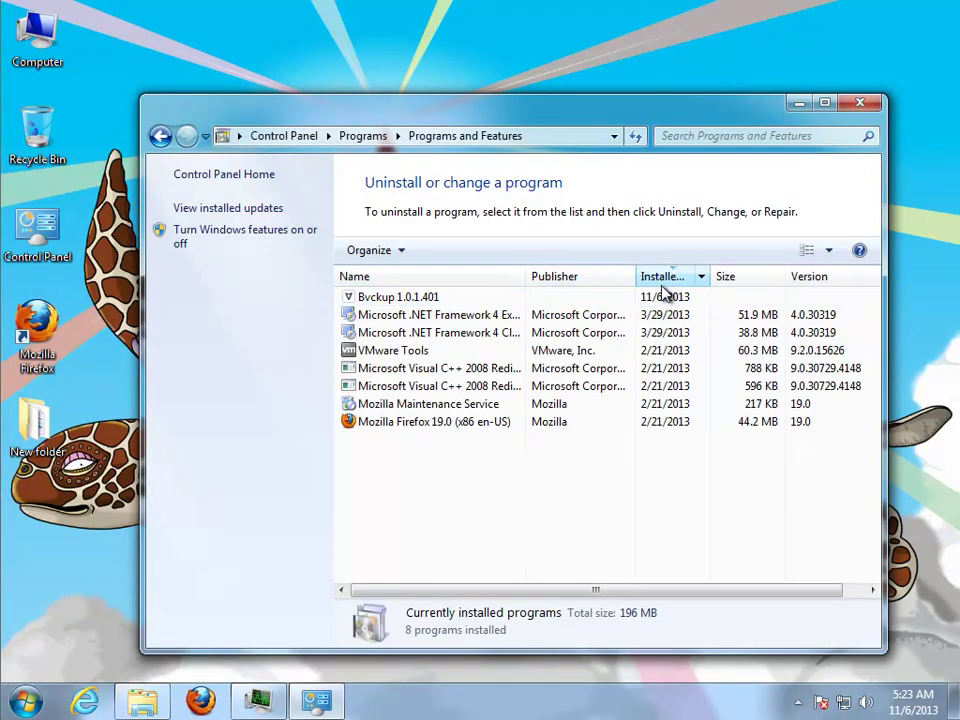
Step: Uninstall Bvckup 1.0.1.401, choosing to remove all its configuration data as well
click(383, 297)
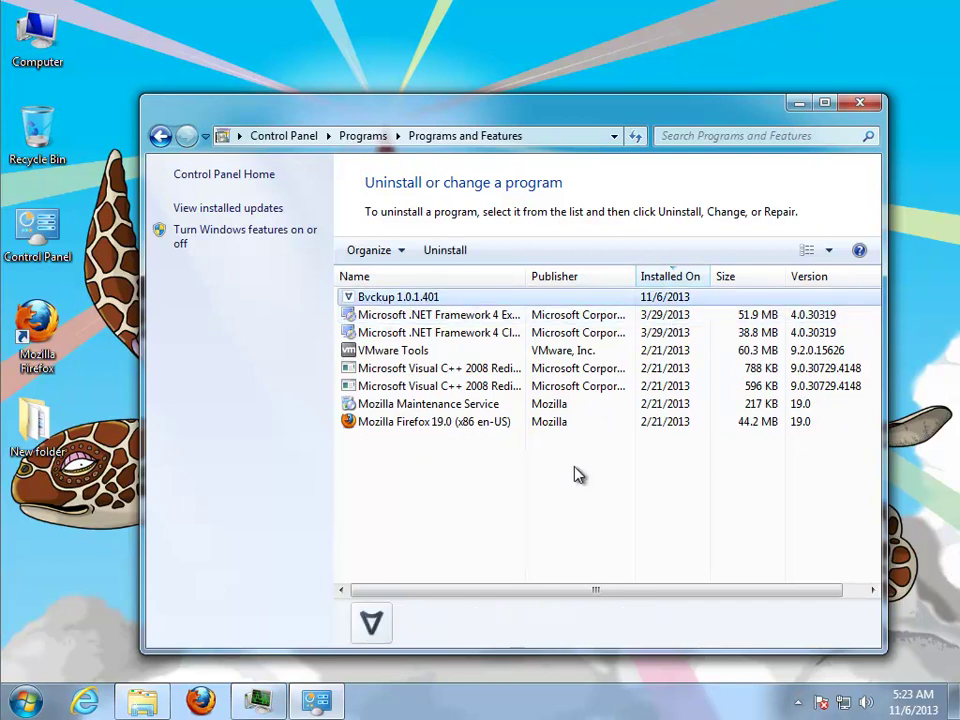
drag(522, 316, 587, 336)
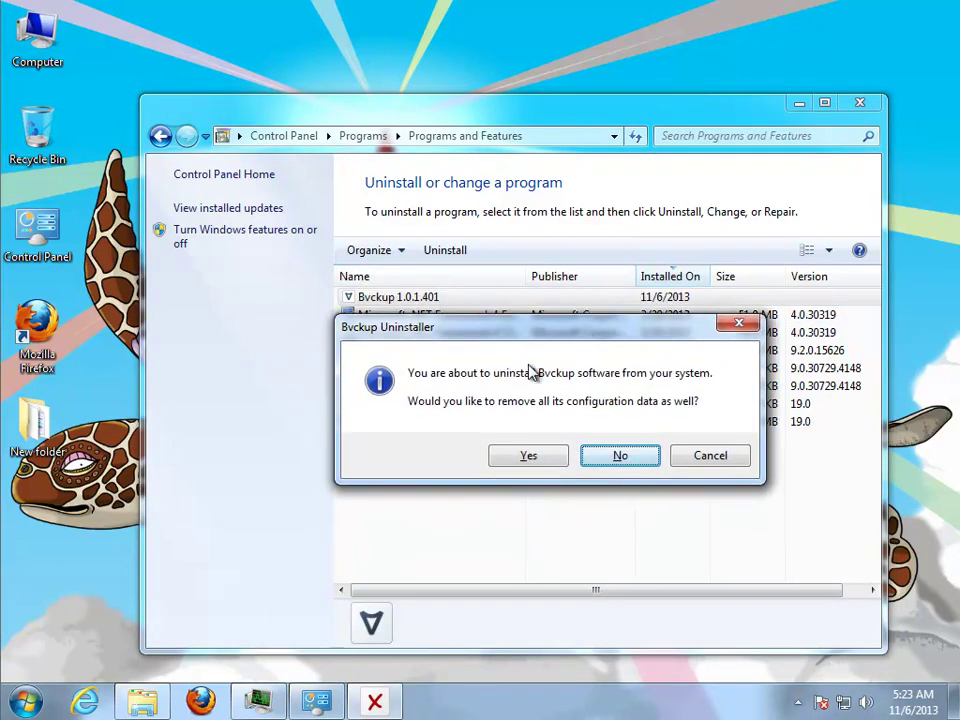
click(528, 456)
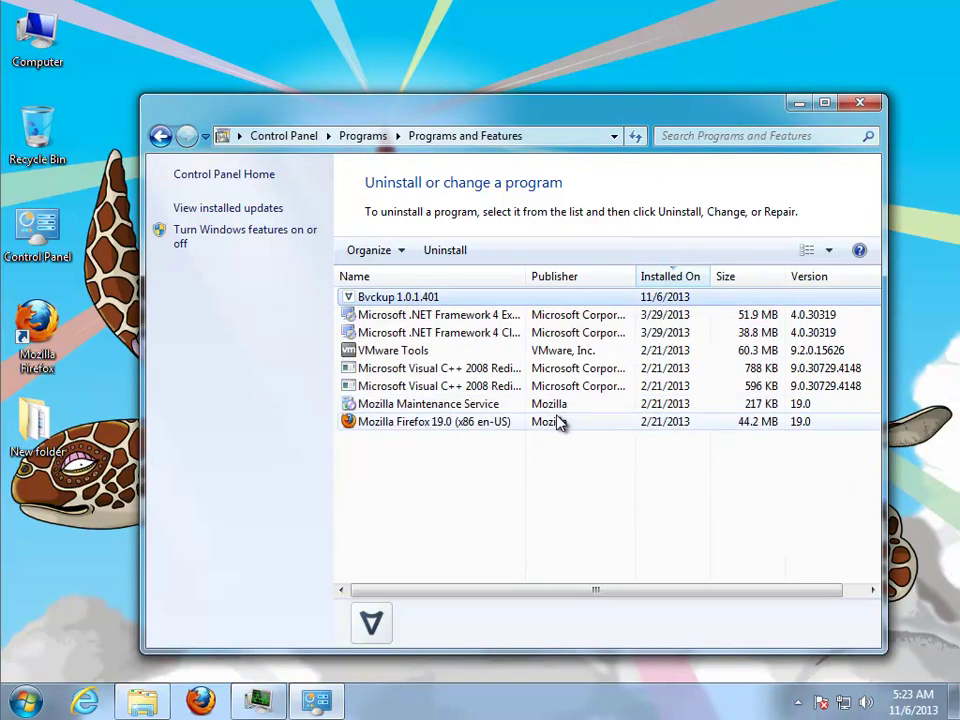
Step: Finish the Bvckup removal, refresh the list of installed programs and close Programs and Features
drag(431, 306, 478, 335)
click(679, 446)
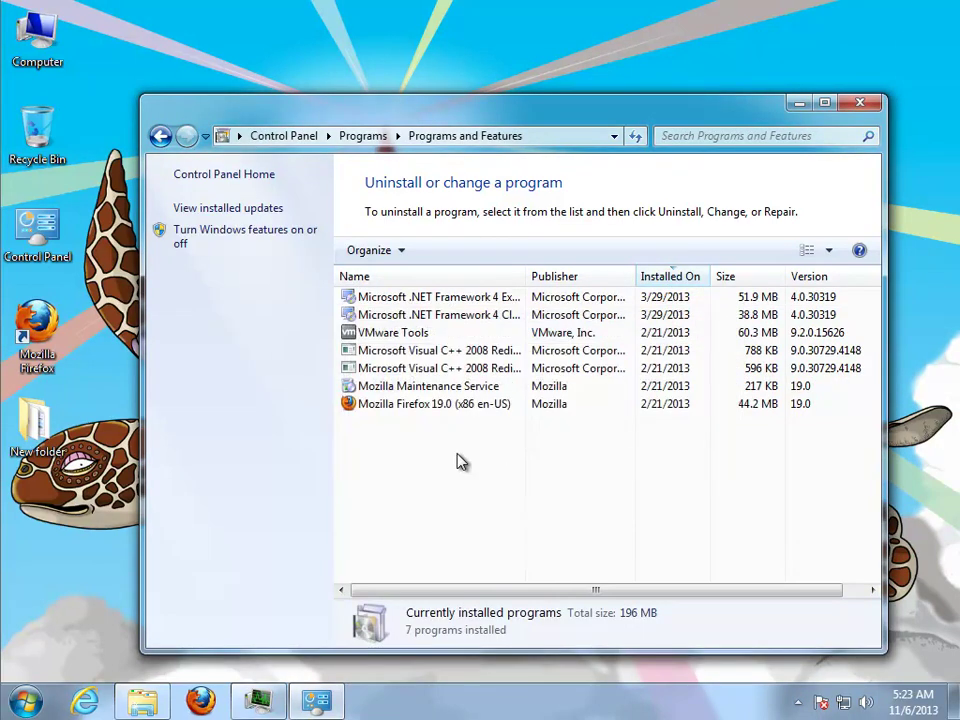
right_click(475, 447)
click(517, 518)
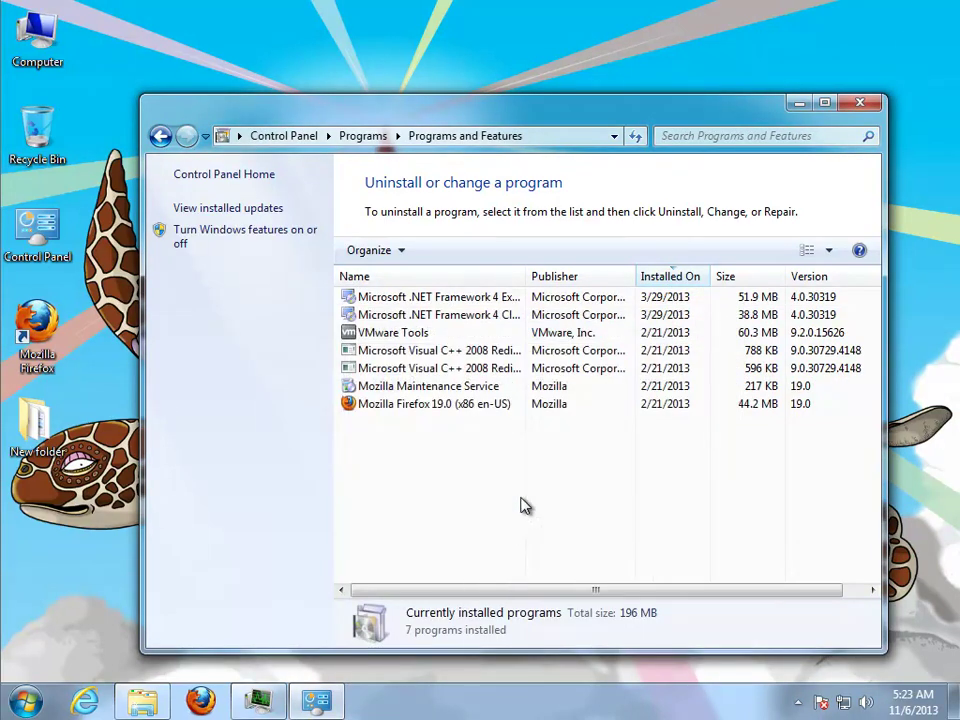
click(860, 102)
Step: View the Restart option among the shutdown choices without restarting, and refresh the desktop
click(25, 700)
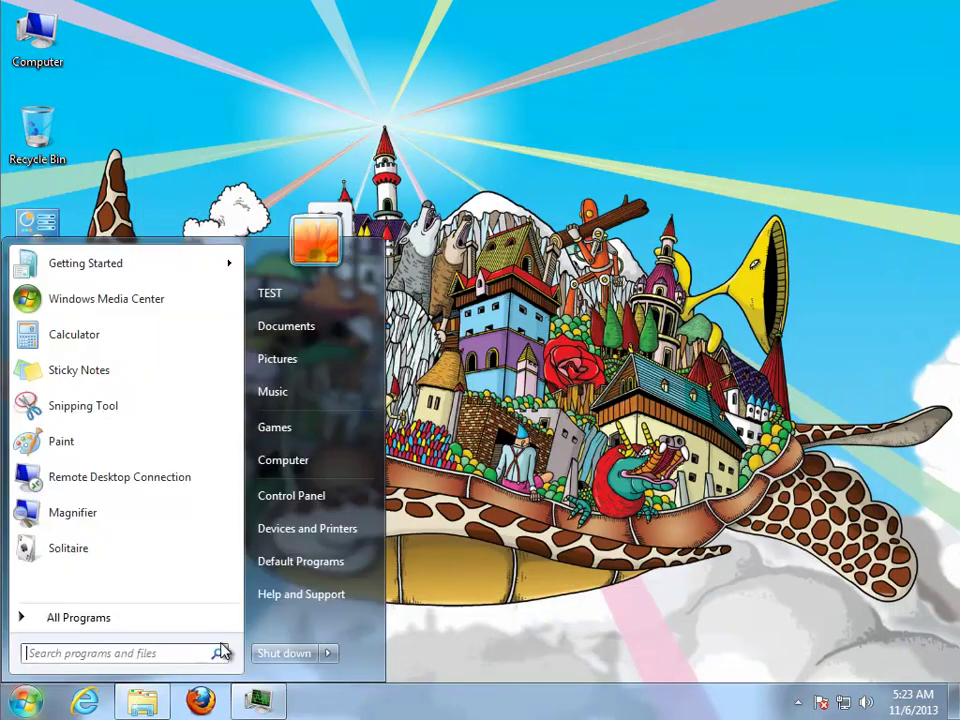
mouse_move(326, 654)
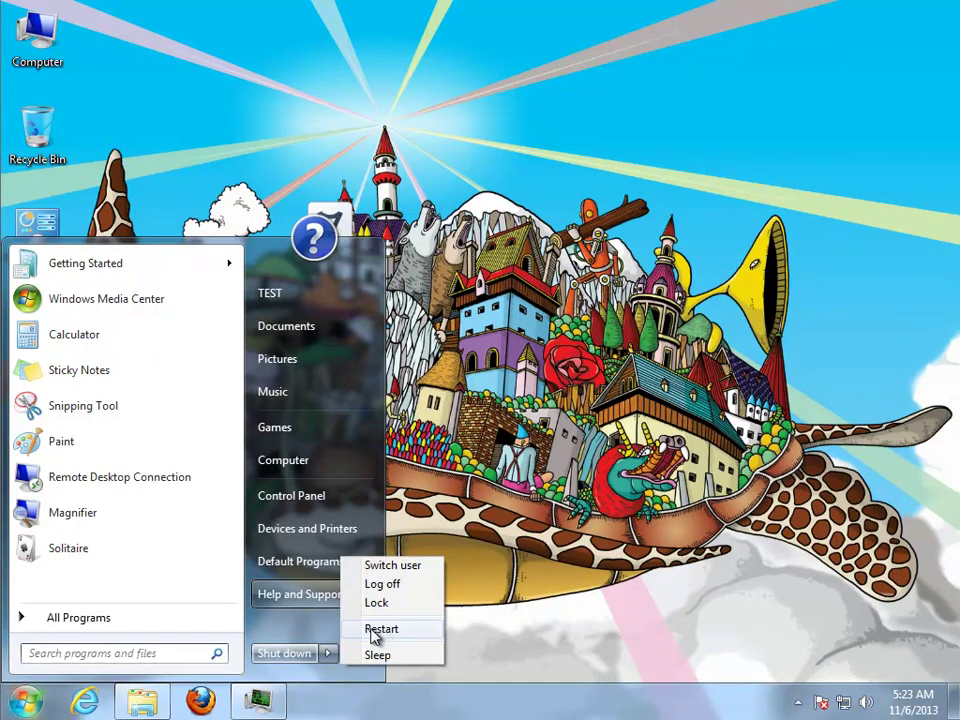
key(Escape)
key(Escape)
right_click(481, 395)
click(515, 444)
right_click(364, 347)
click(414, 402)
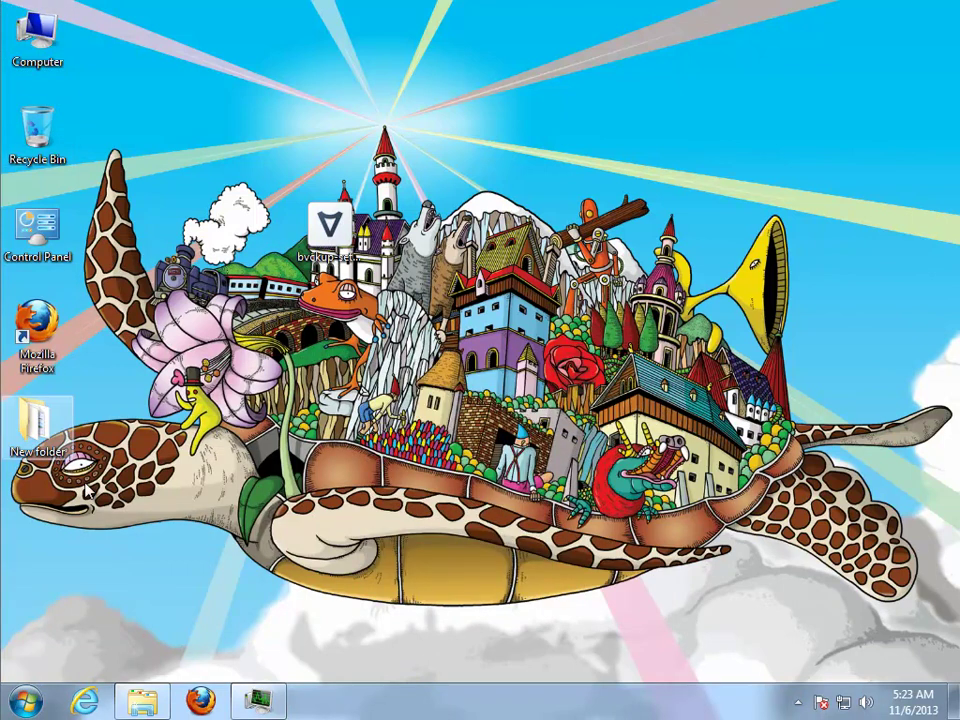
Step: Search the whole computer for files named "Bvckup"
key(super+e)
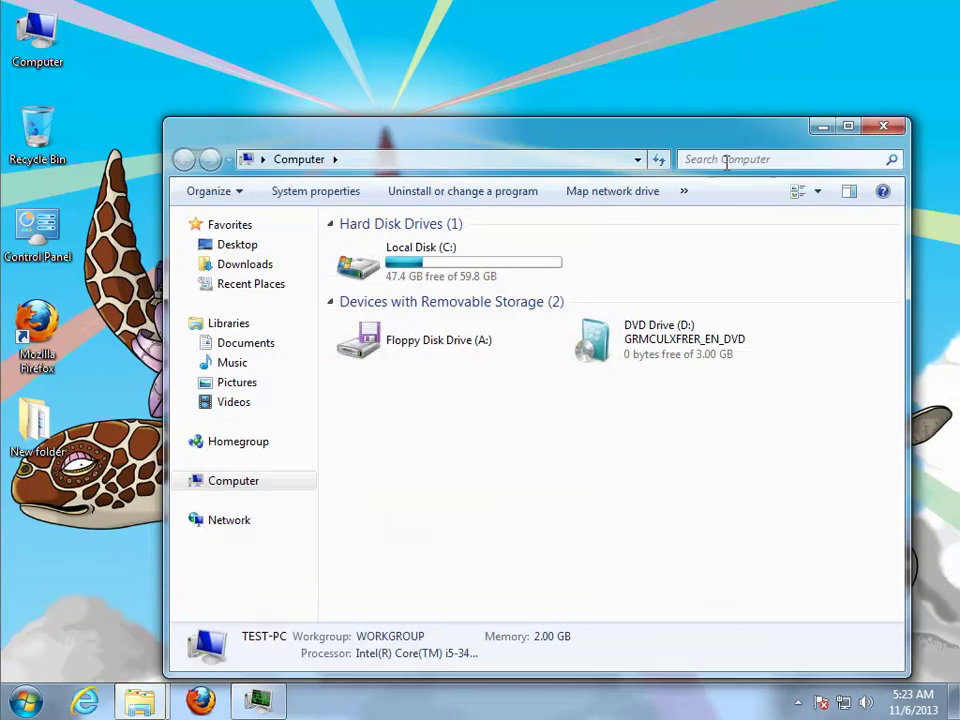
right_click(738, 160)
click(776, 214)
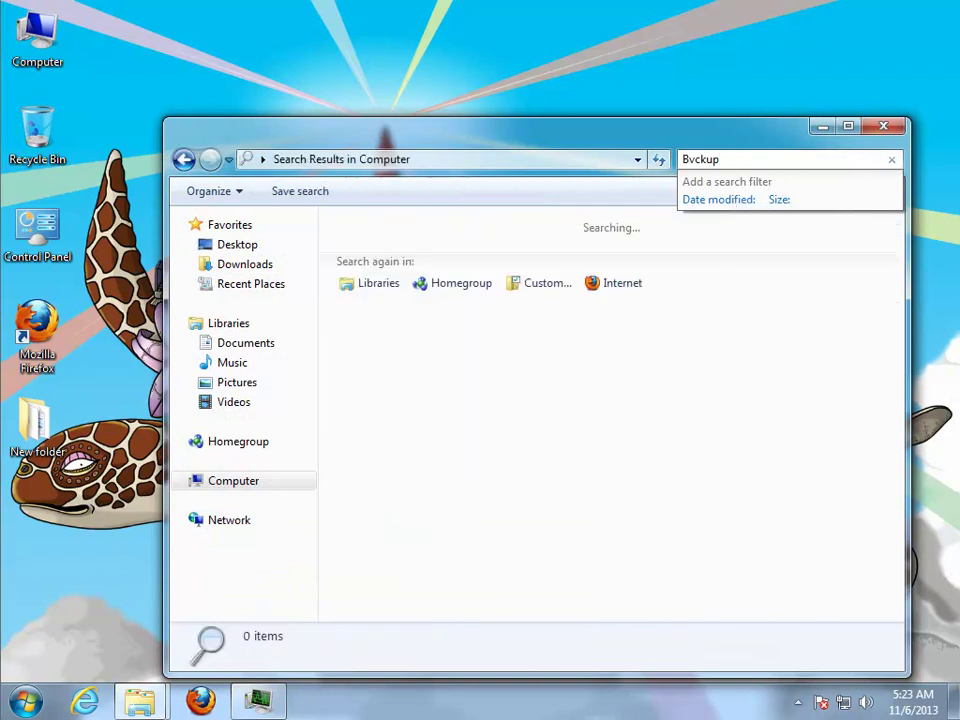
Step: Start Registry Editor with REGEDIT and search the registry from its root for "Bvckup"
key(super+r)
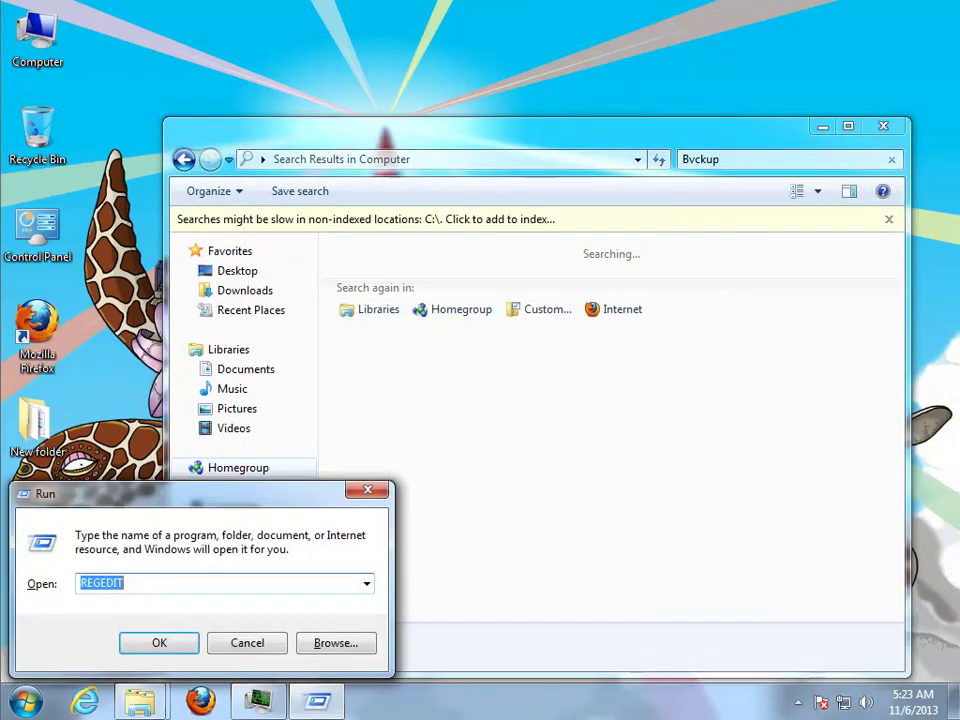
click(187, 652)
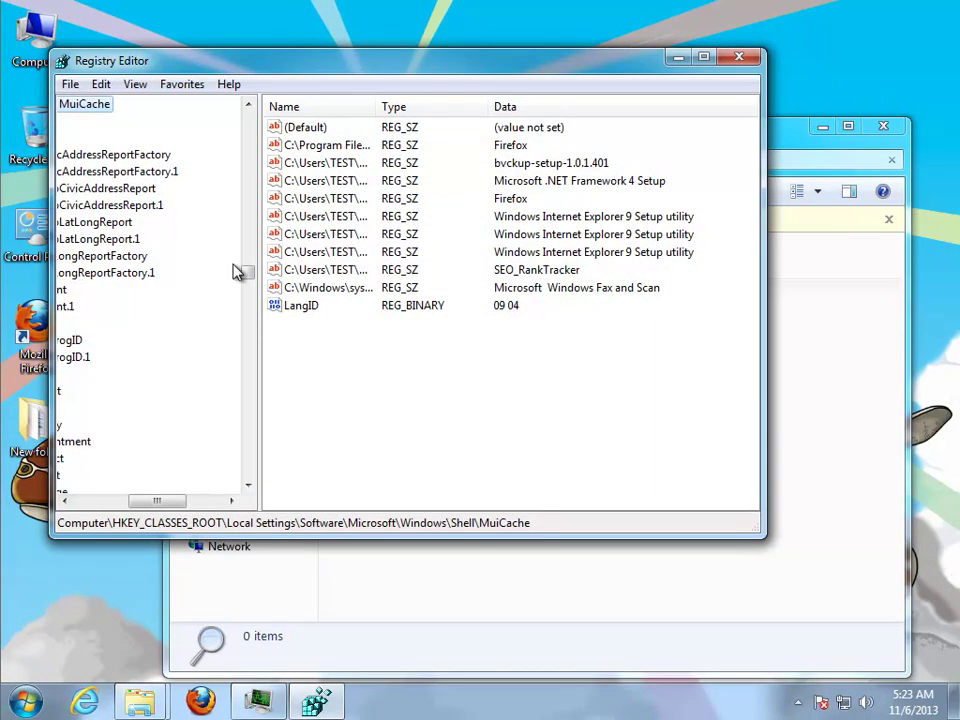
drag(172, 505, 79, 489)
drag(249, 279, 168, 113)
click(124, 104)
key(ctrl+f)
text(Backup)
click(434, 184)
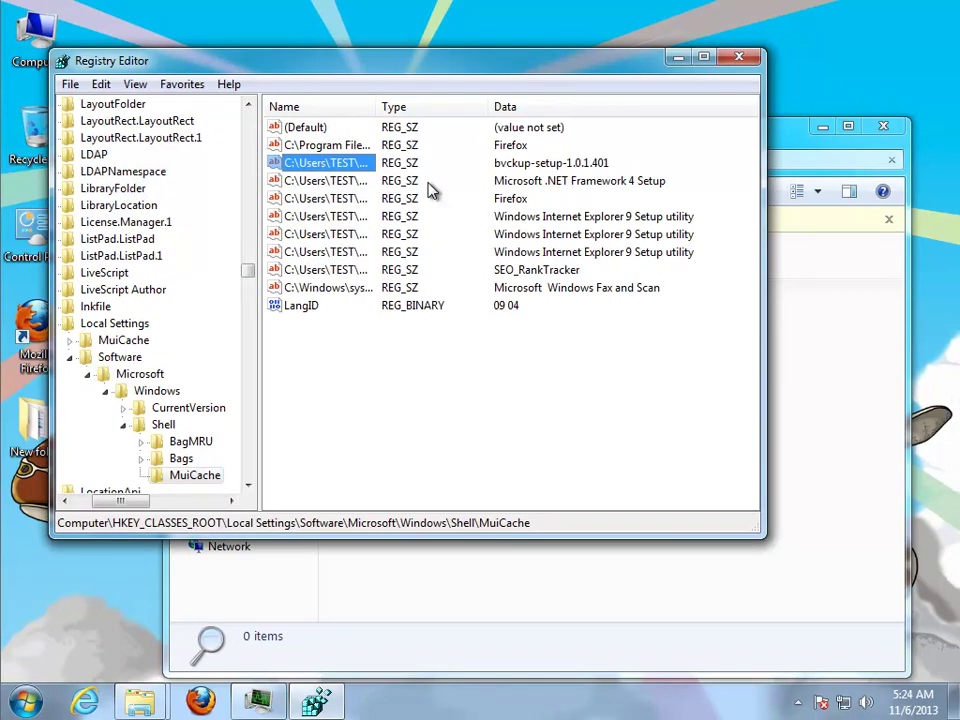
Step: Delete the bvckup-setup-1.0.1.401 value from the MuiCache key, continue the search to the end of the registry and close Registry Editor
key(Delete)
key(Return)
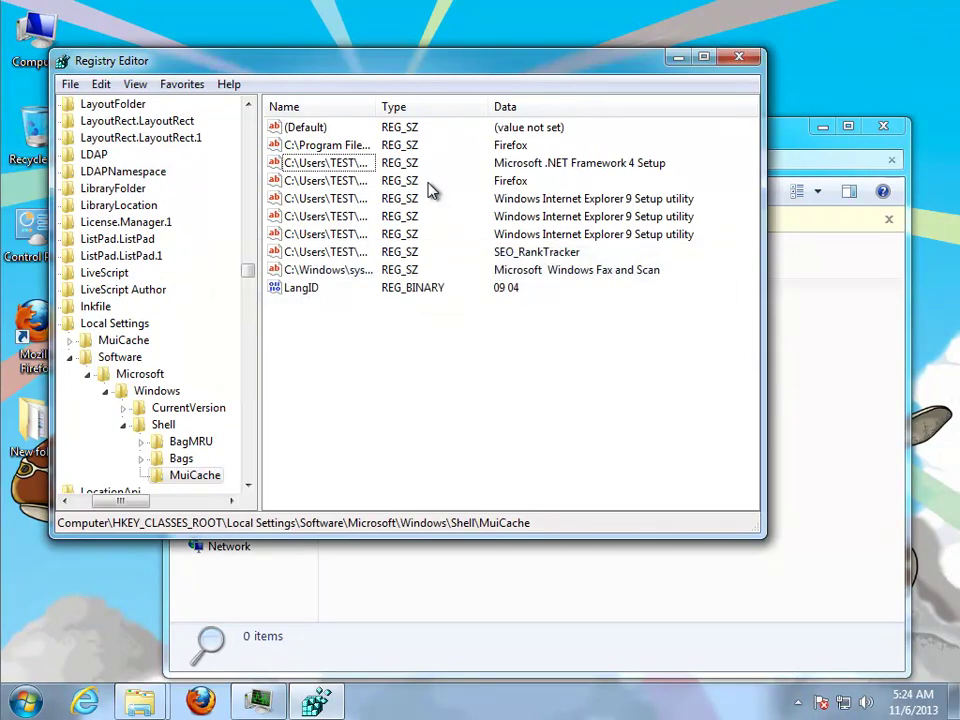
key(F3)
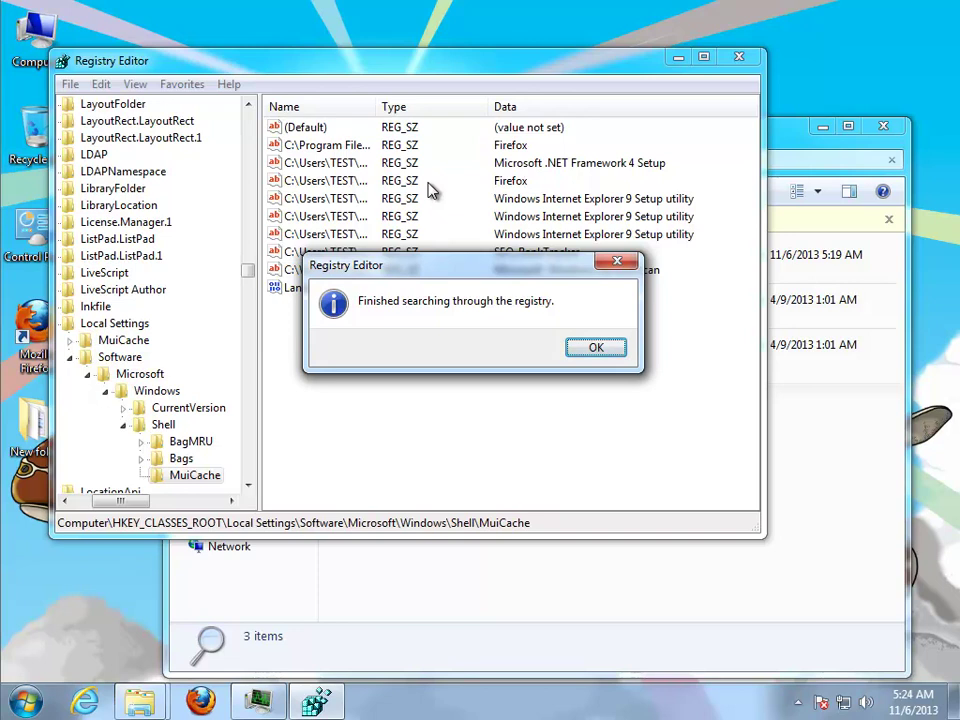
key(Return)
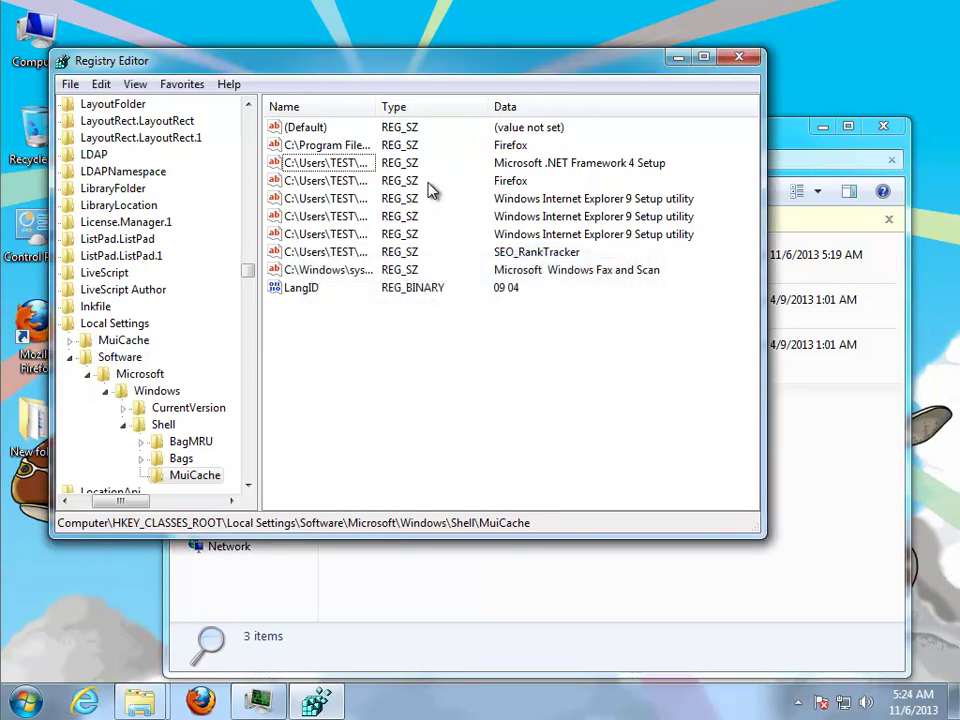
click(740, 58)
Step: Delete bvckup-uninstall and the Temp copy of bvckup-setup-1.0.1.401, keeping the Desktop copy, and close the search results
click(478, 360)
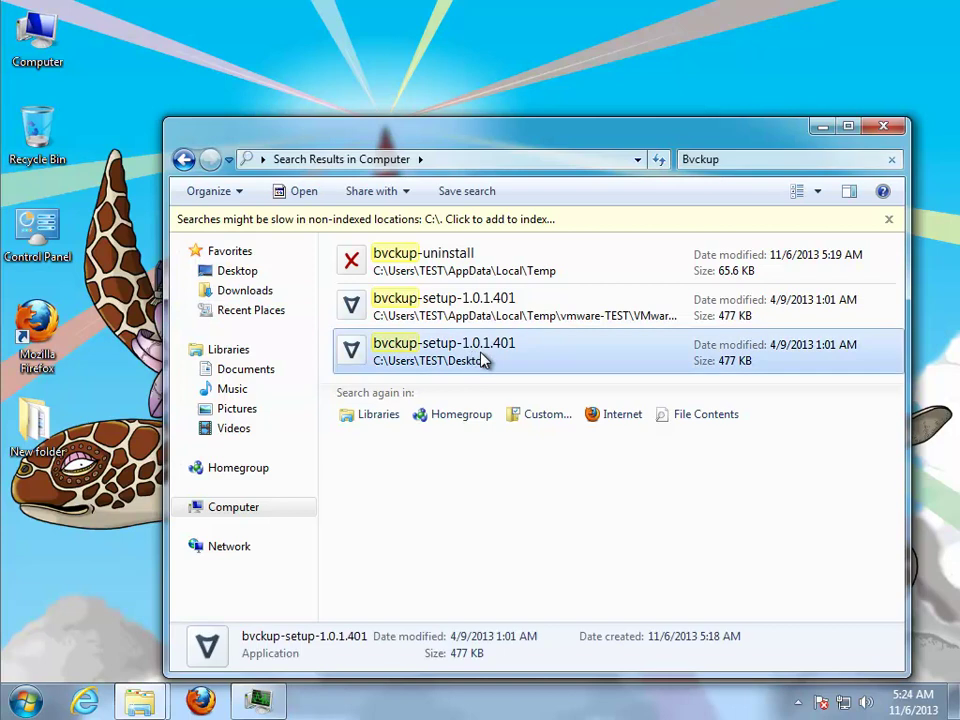
key(ctrl+a)
ctrl+click(504, 358)
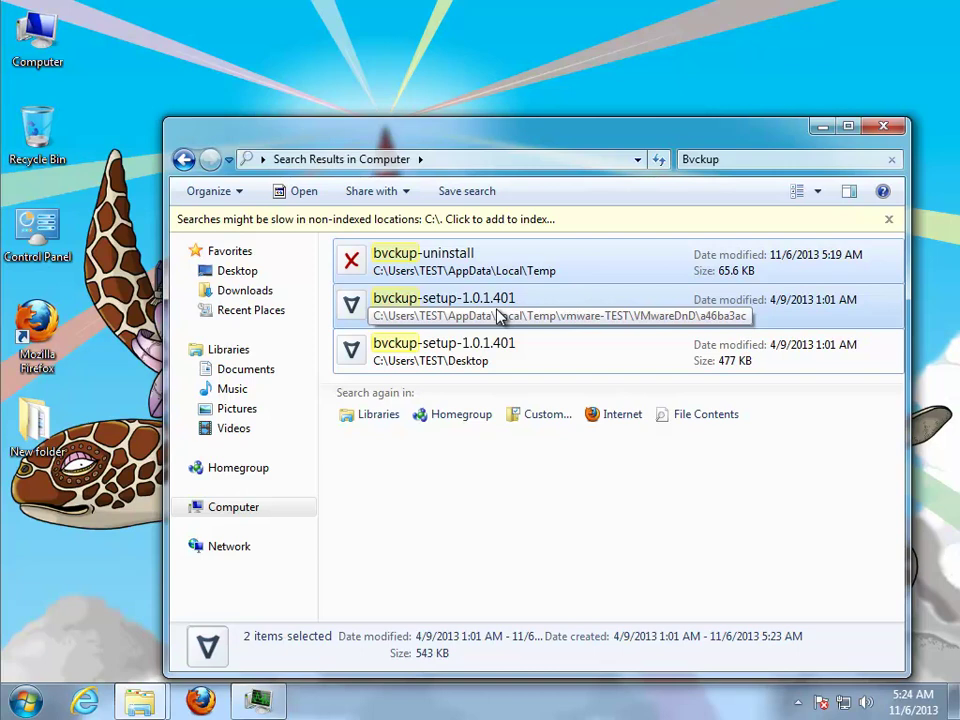
right_click(549, 302)
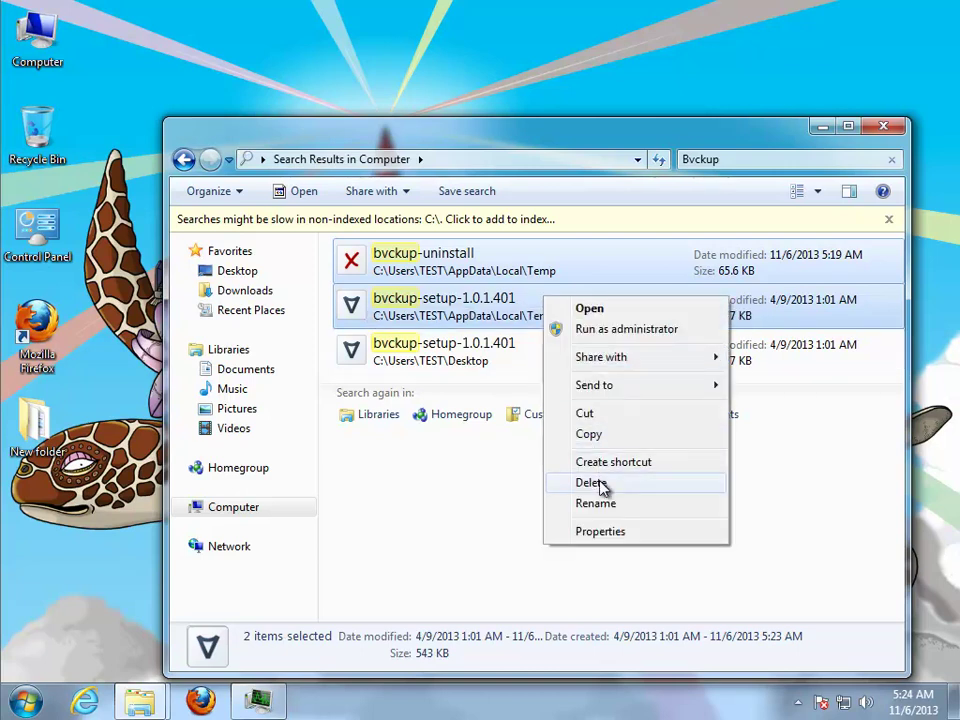
click(603, 486)
click(569, 368)
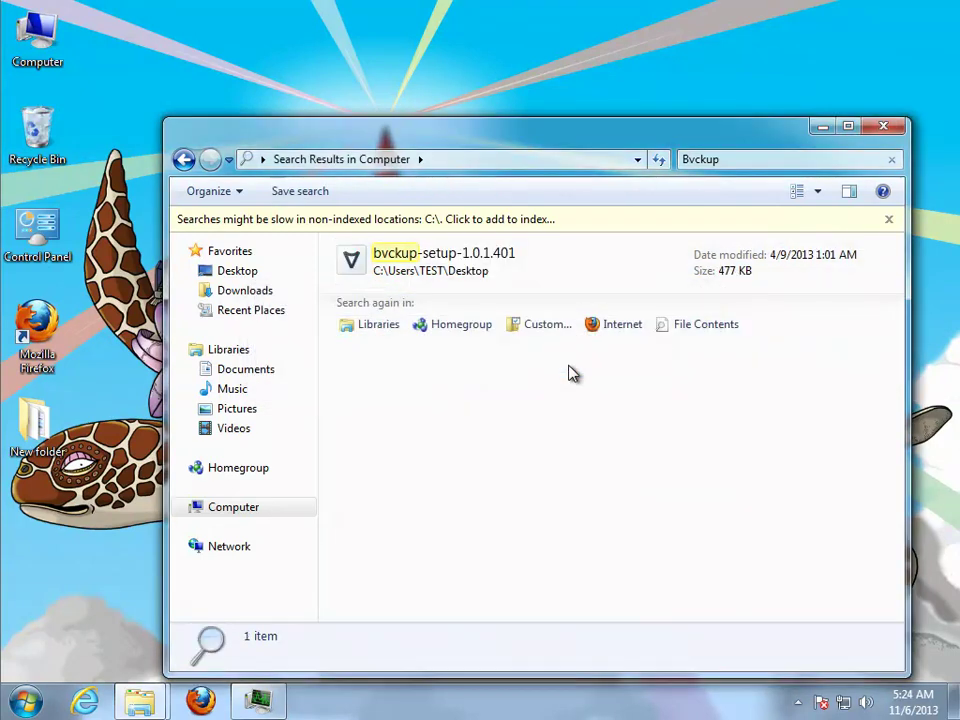
click(883, 126)
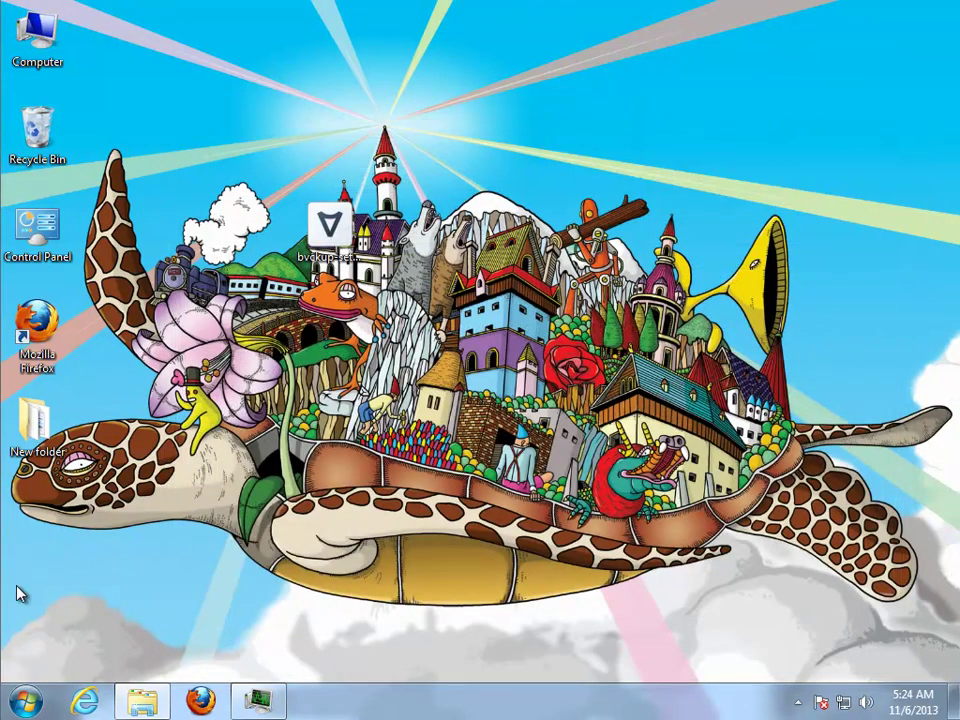
Step: Look at the shutdown choices again without restarting, and refresh the desktop
click(22, 705)
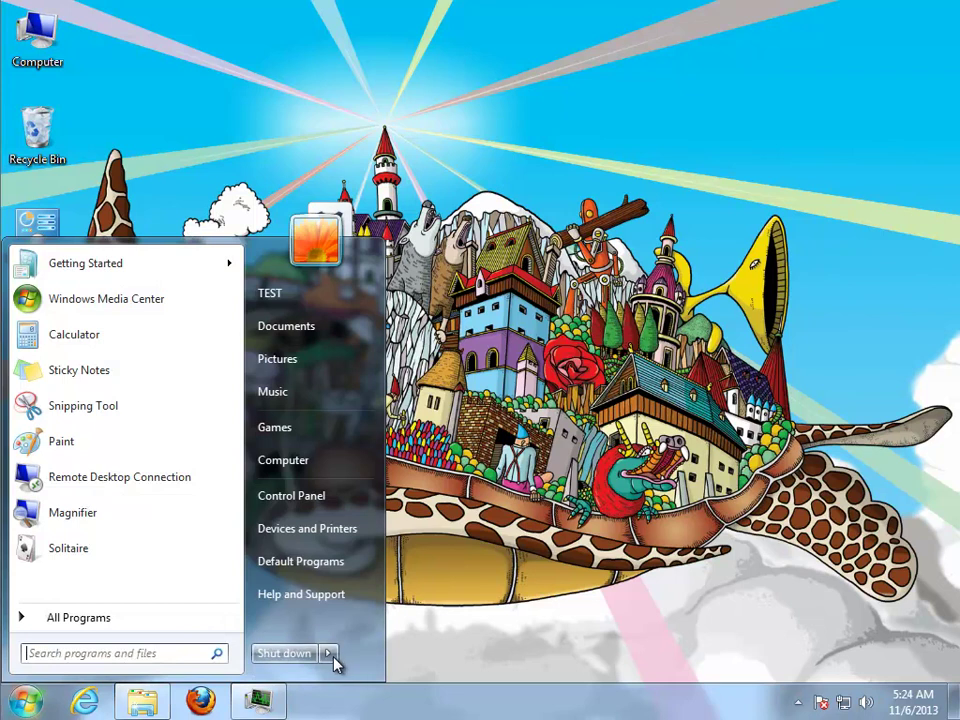
mouse_move(330, 655)
right_click(546, 362)
click(572, 405)
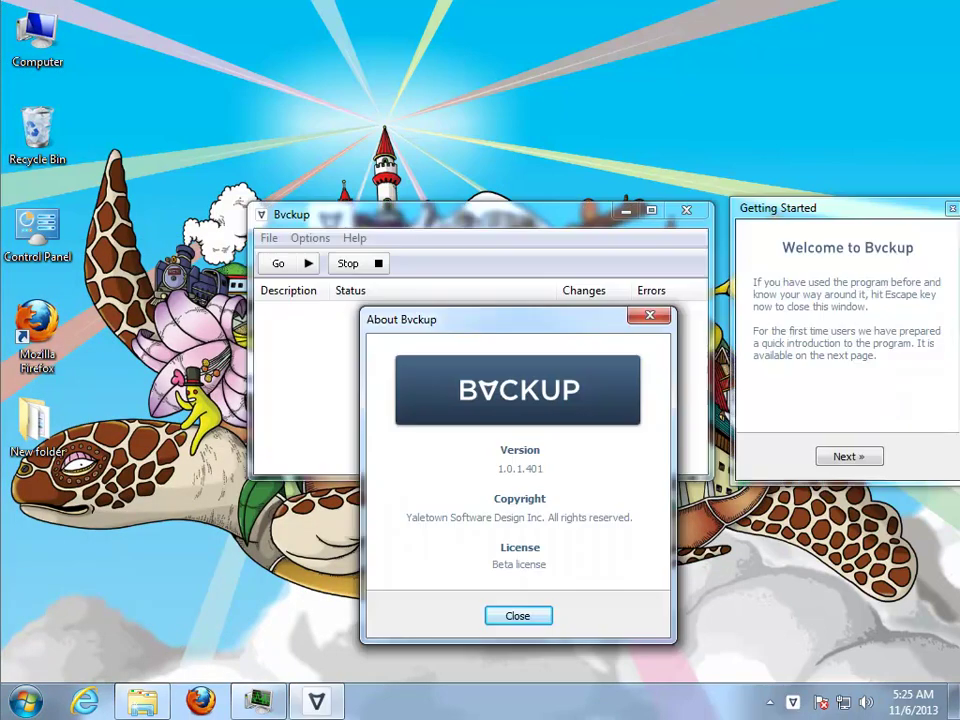
Step: Open Bvckup's installation folder from its shortcut properties and dismiss the properties window
click(25, 702)
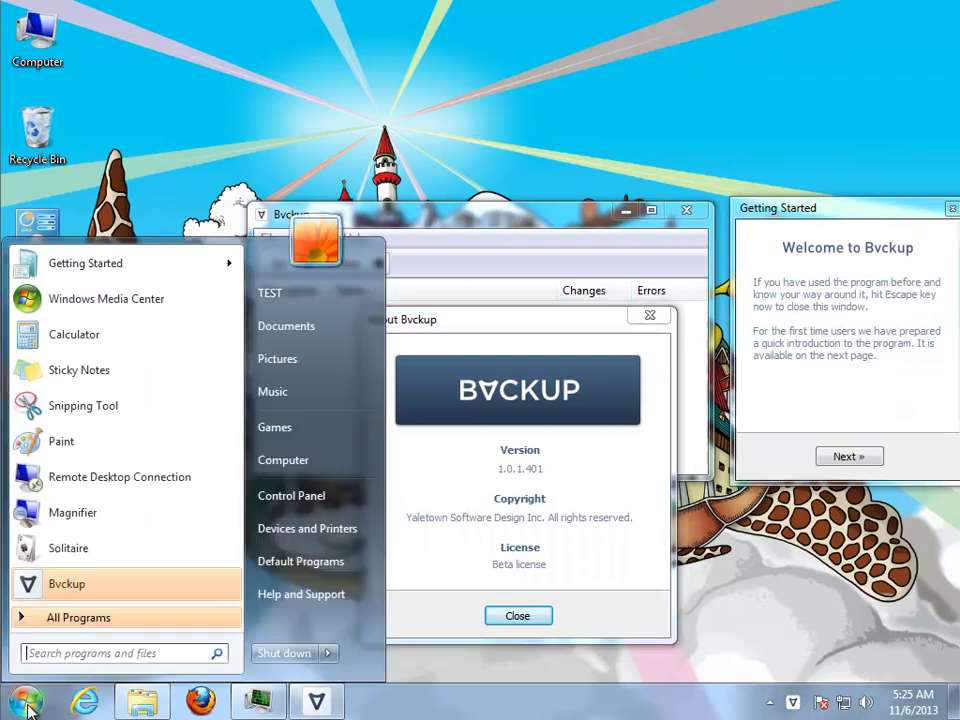
right_click(75, 590)
click(113, 582)
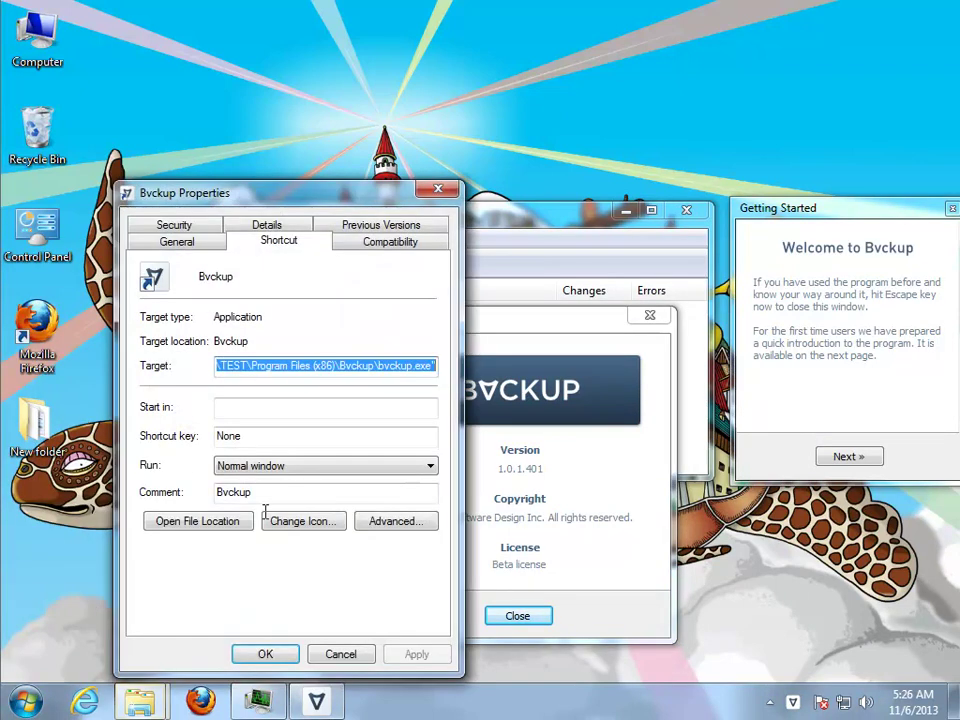
click(183, 519)
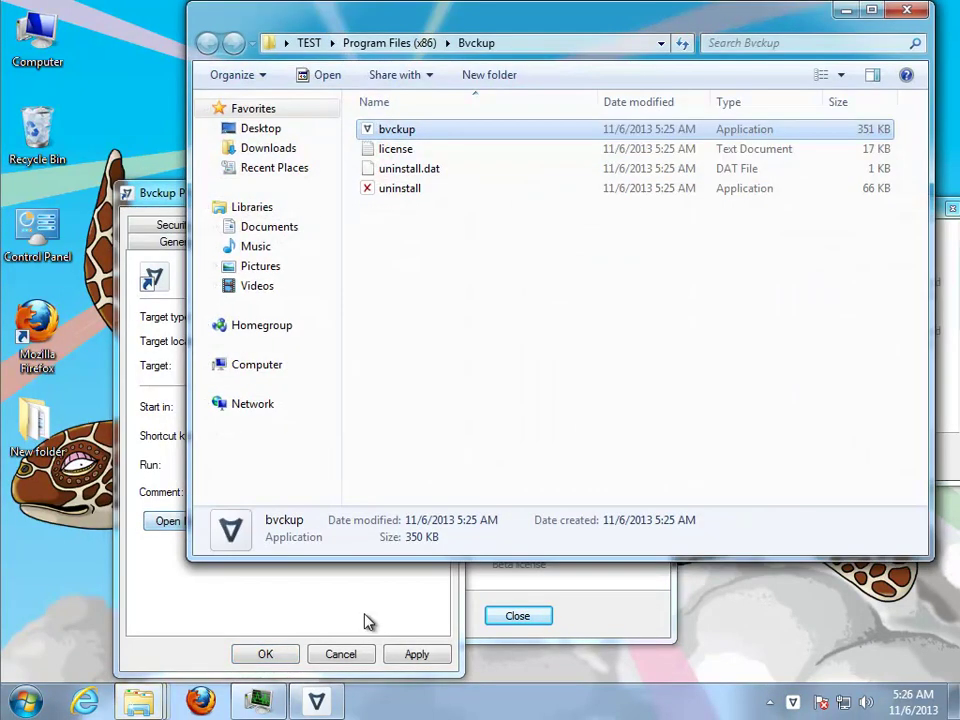
click(358, 655)
Step: Run the uninstall application from the Bvckup folder, allow it to make changes, close the folder window and move the uninstaller dialog lower
click(405, 190)
right_click(405, 190)
click(462, 222)
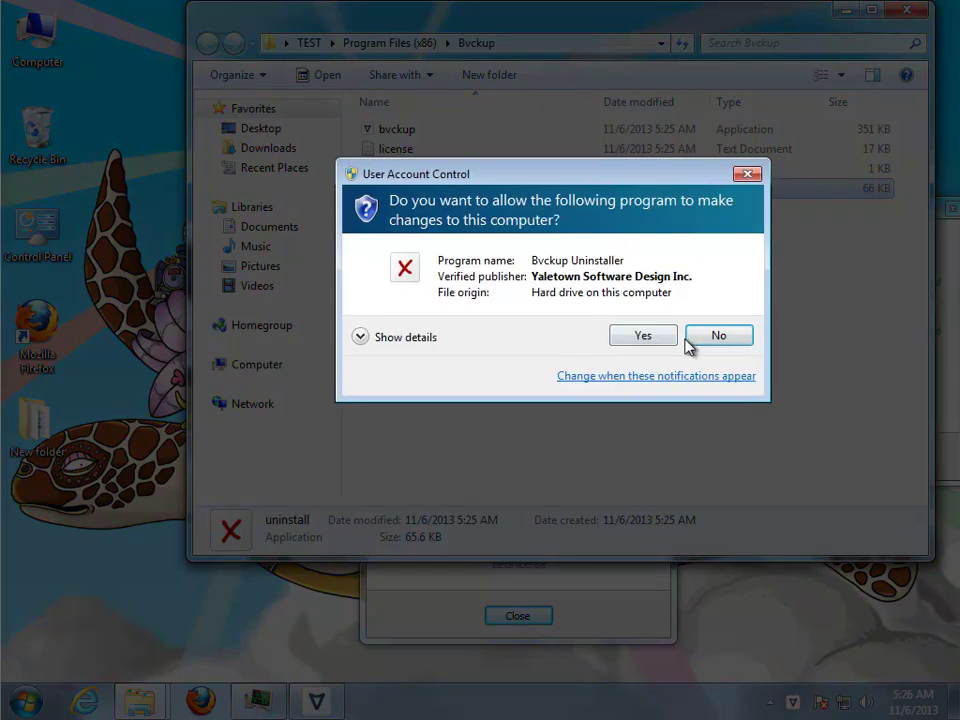
click(655, 340)
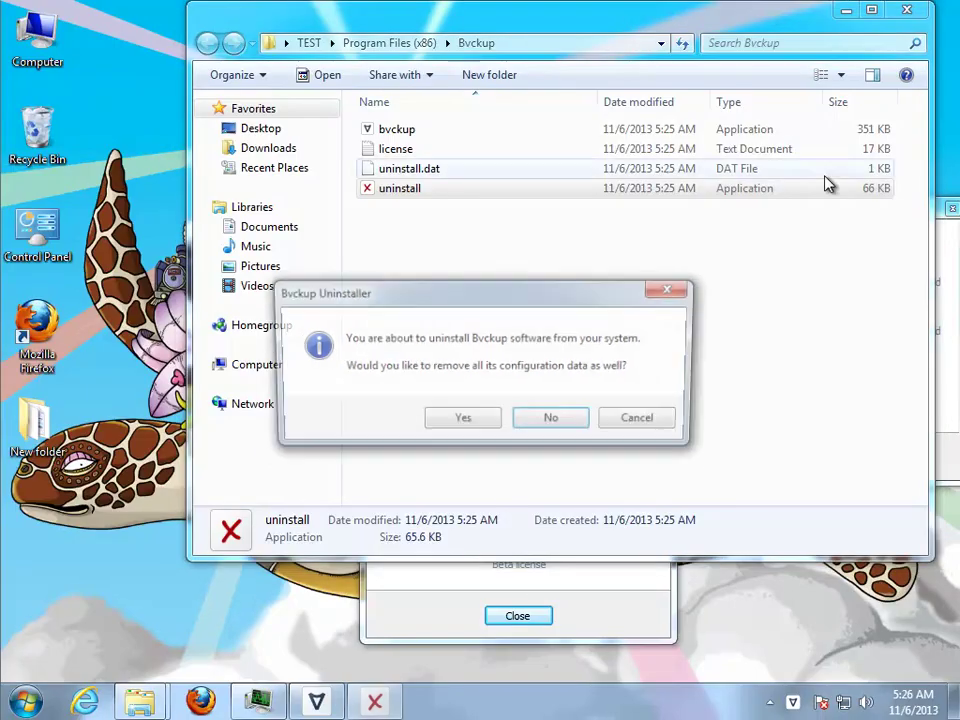
click(907, 12)
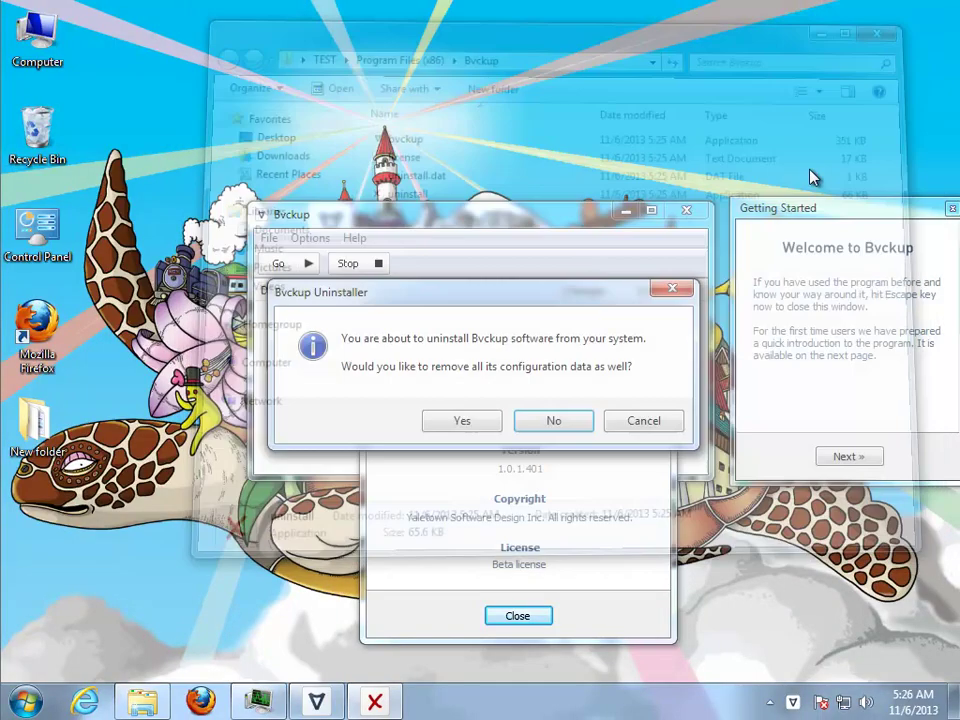
drag(537, 299, 519, 506)
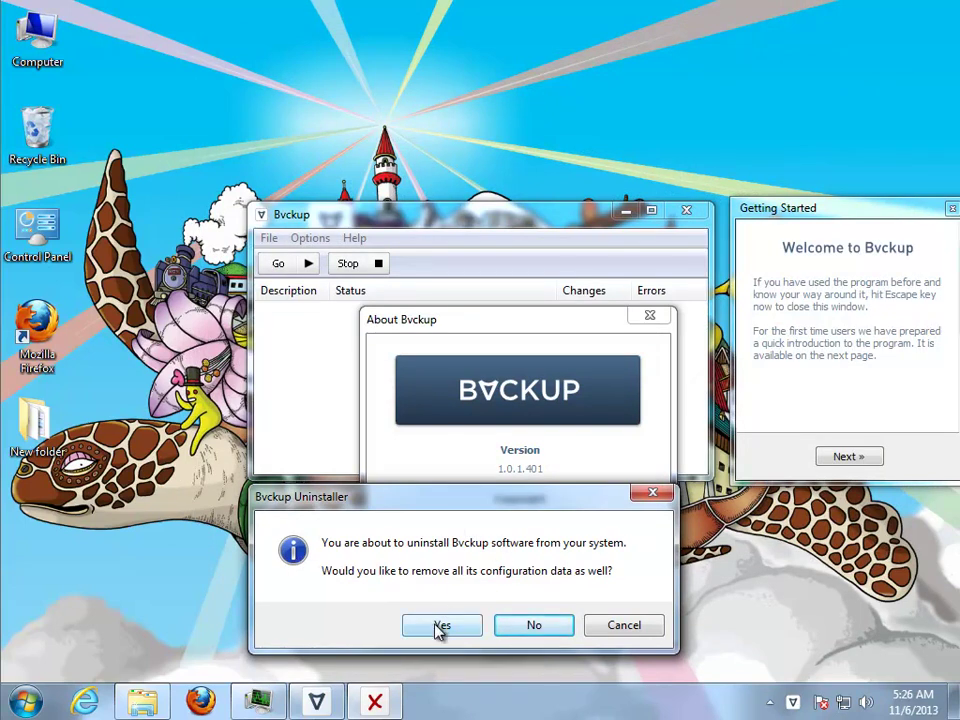